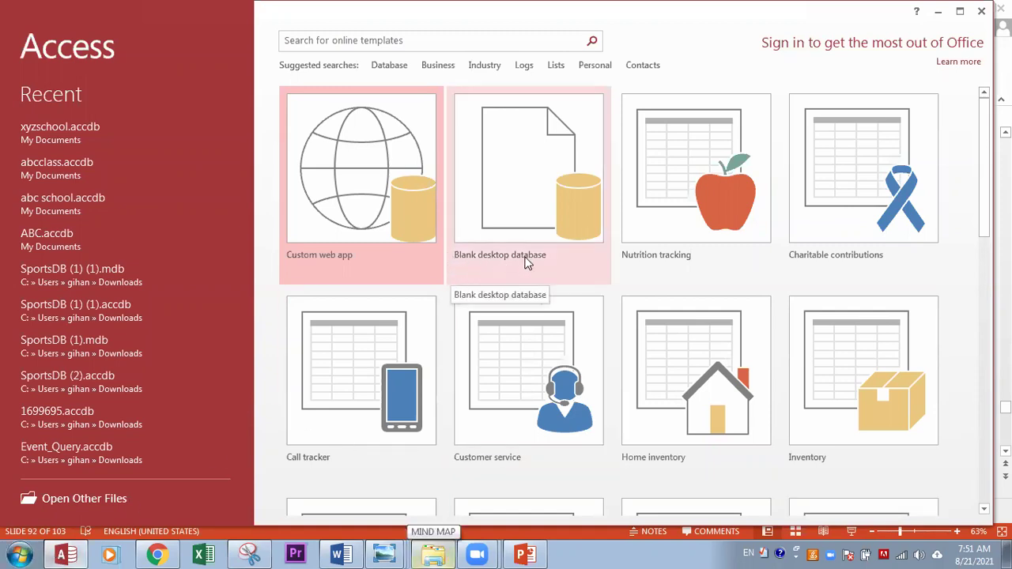
Step: Create a blank desktop database named schoolABC
{"action": "left_click", "coordinate": [569, 184]}
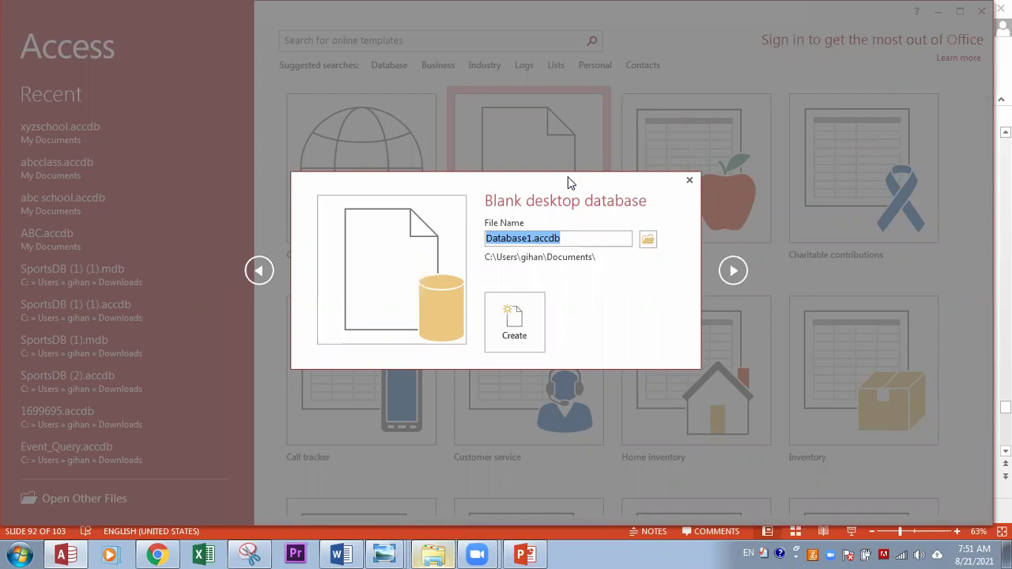
{"action": "type", "text": "sc"}
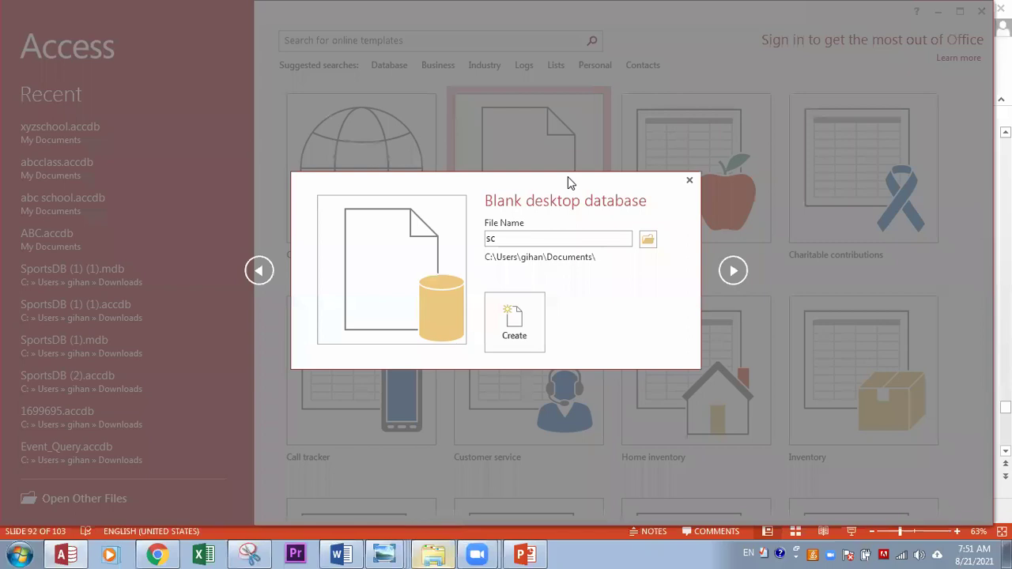
{"action": "type", "text": "hool"}
{"action": "type", "text": "ABC"}
{"action": "key", "text": "Return"}
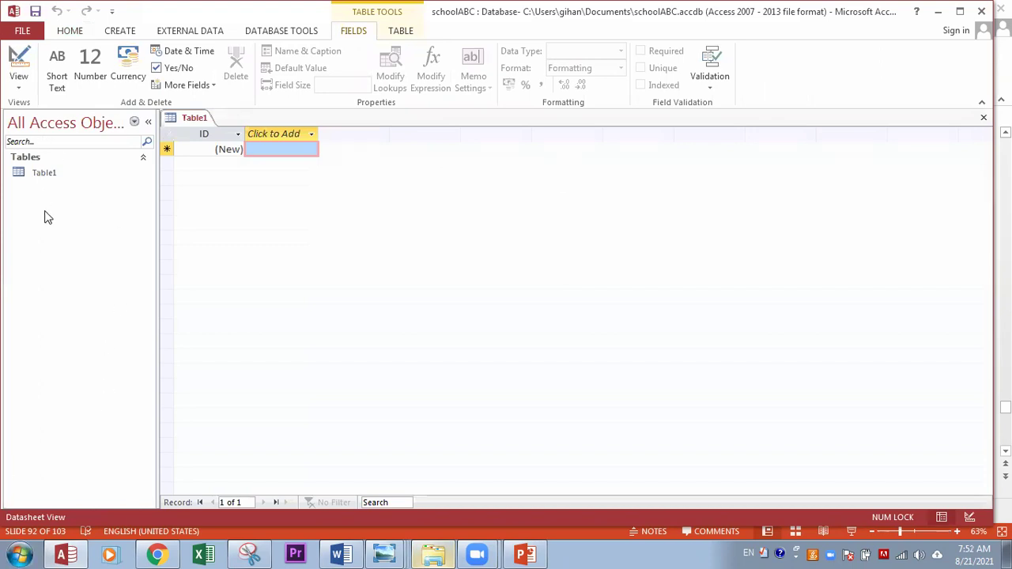
Step: Switch Table1 to Design View, saving it under the name 'student'
{"action": "left_click", "coordinate": [35, 175]}
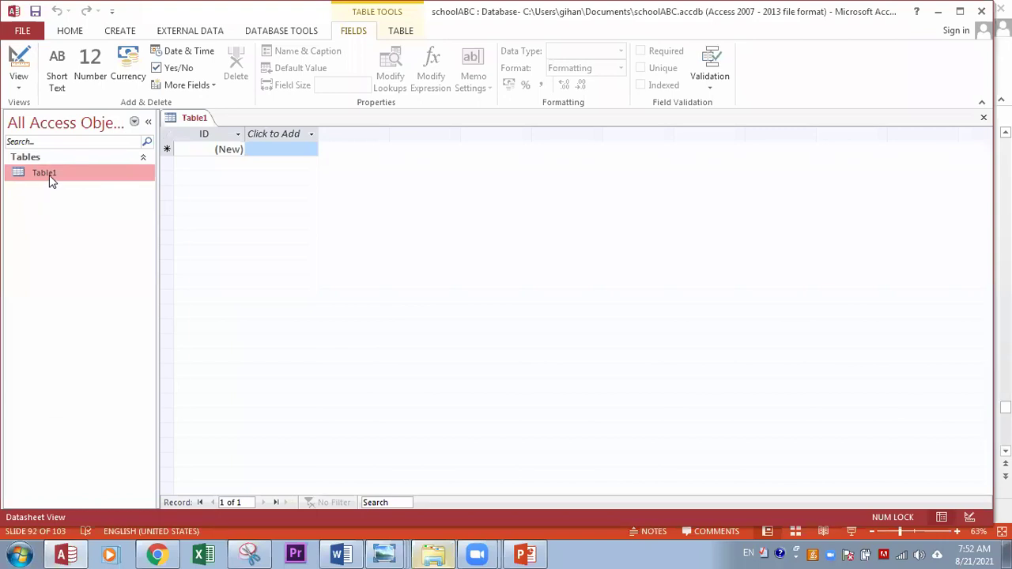
{"action": "right_click", "coordinate": [49, 175]}
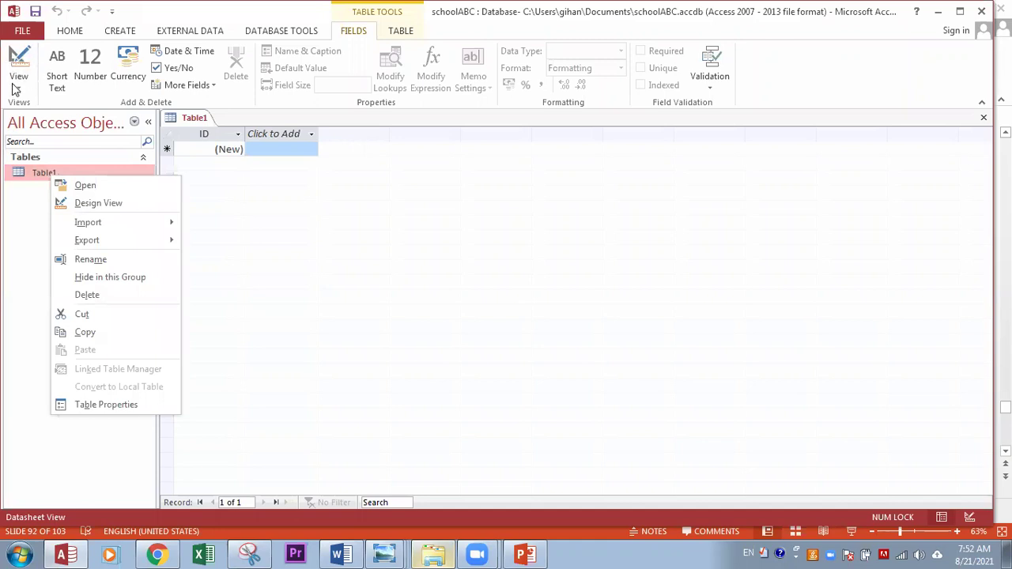
{"action": "left_click", "coordinate": [13, 89]}
{"action": "left_click", "coordinate": [15, 84]}
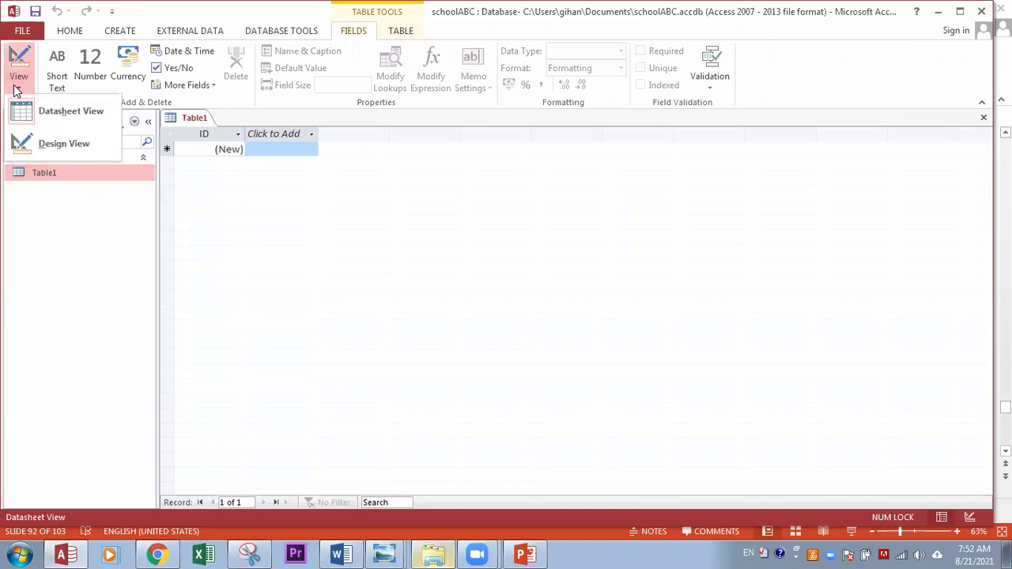
{"action": "left_click", "coordinate": [58, 150]}
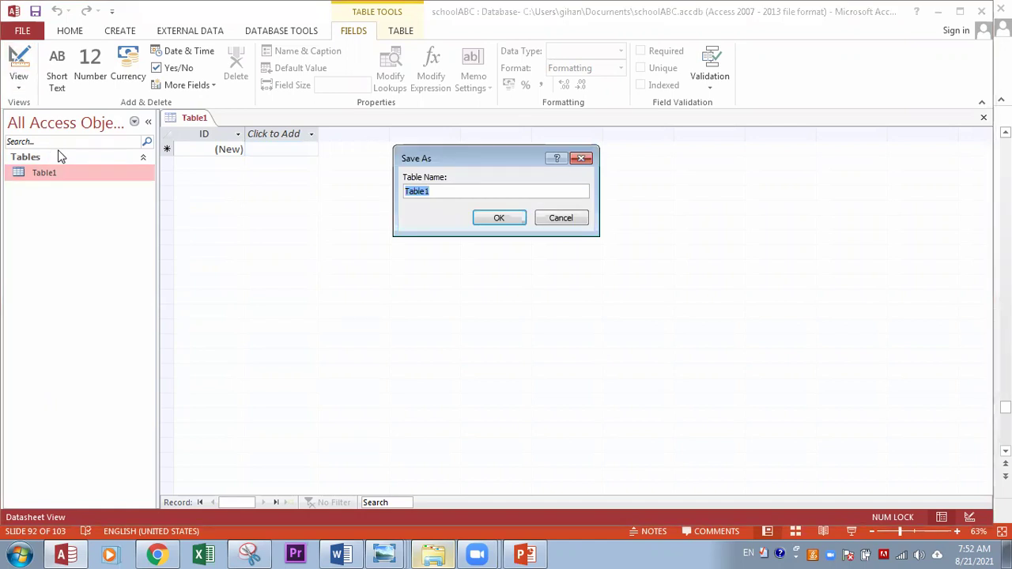
{"action": "left_click", "coordinate": [581, 158]}
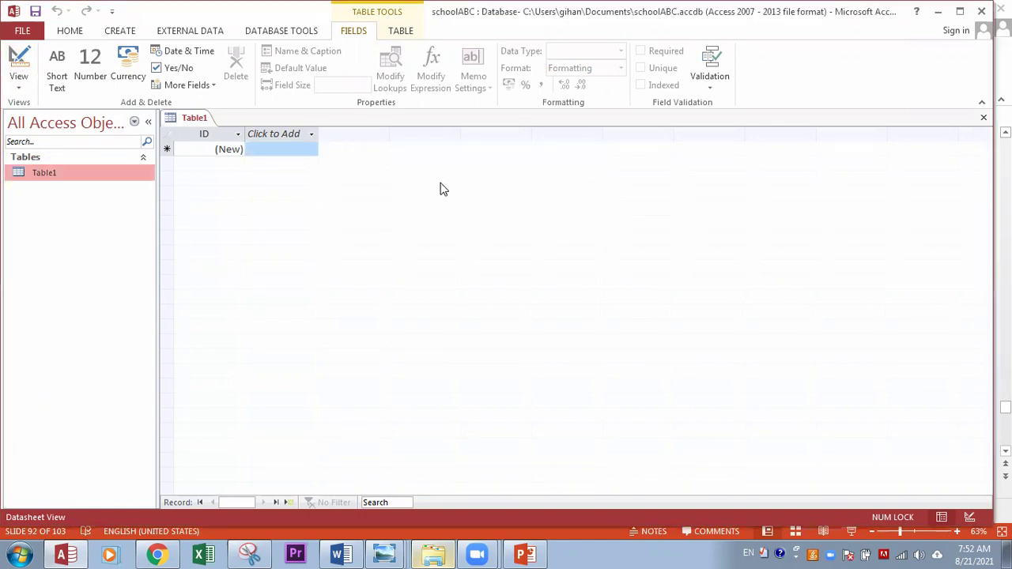
{"action": "right_click", "coordinate": [61, 172]}
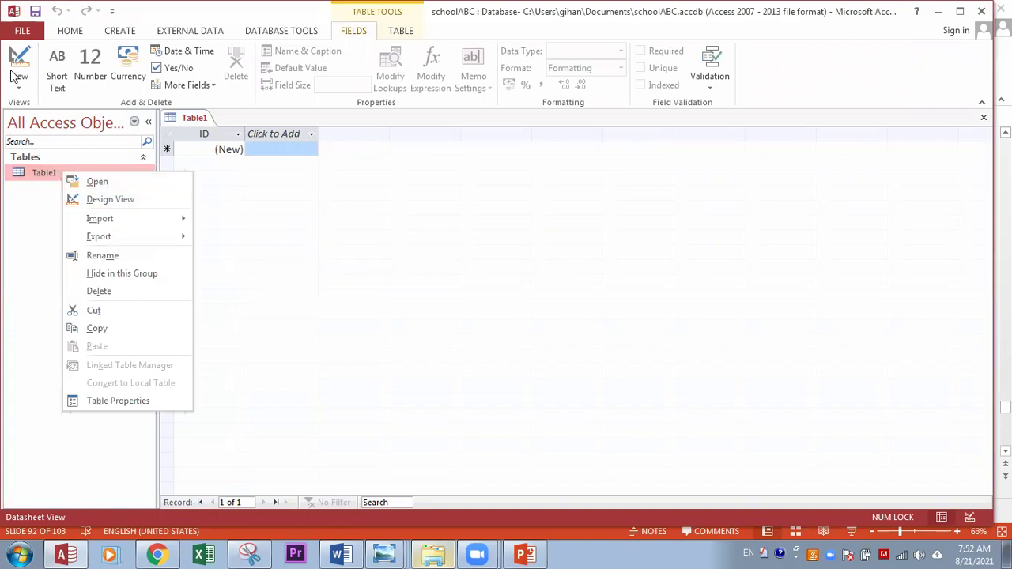
{"action": "left_click", "coordinate": [103, 200]}
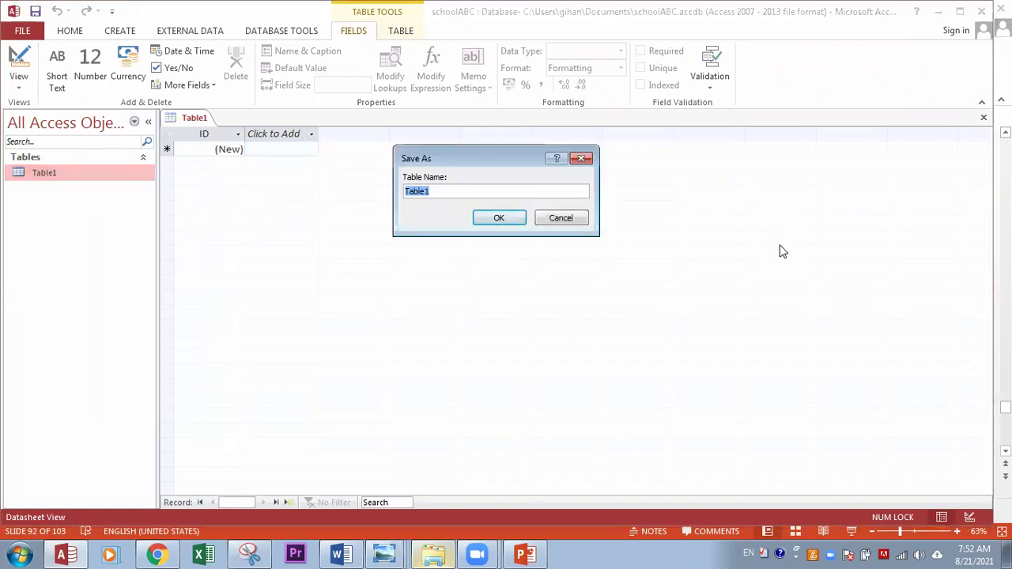
{"action": "type", "text": "student"}
{"action": "left_click", "coordinate": [499, 218]}
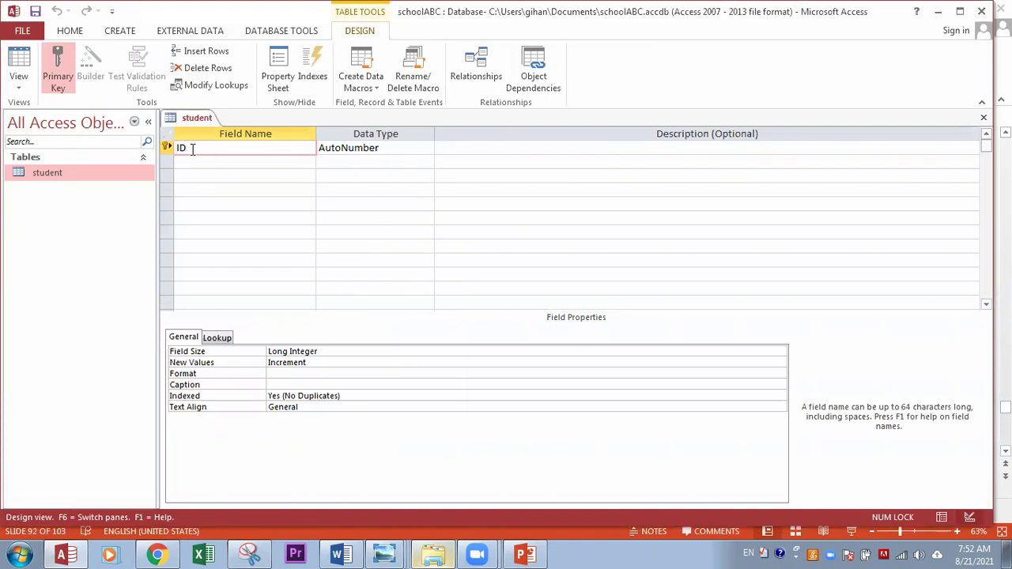
Step: Add the stID and studentName fields as Short Text
{"action": "type", "text": "stID"}
{"action": "left_click", "coordinate": [427, 149]}
{"action": "left_click", "coordinate": [427, 150]}
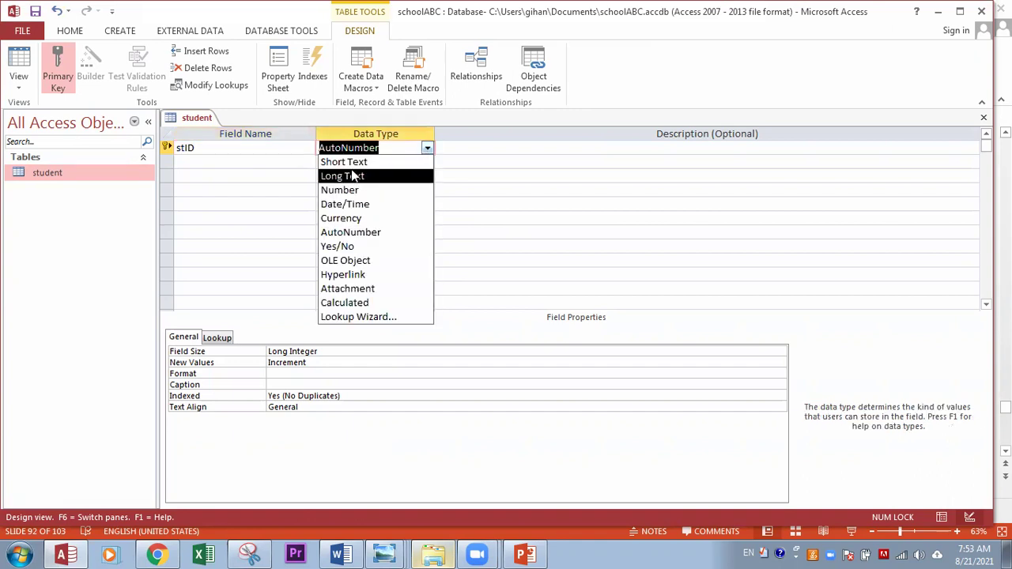
{"action": "left_click", "coordinate": [356, 162]}
{"action": "left_click", "coordinate": [425, 148]}
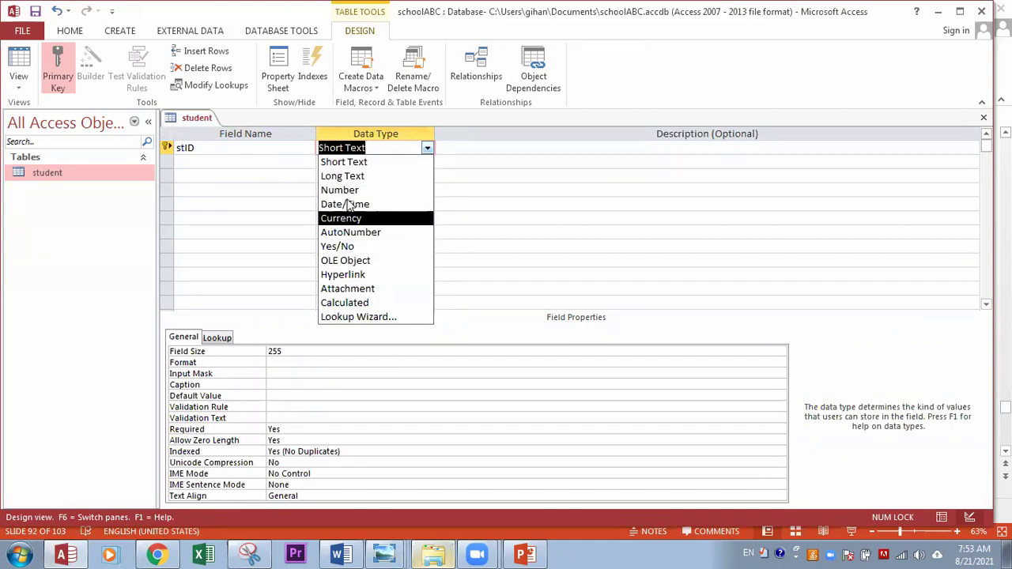
{"action": "left_click", "coordinate": [188, 164]}
{"action": "type", "text": "student"}
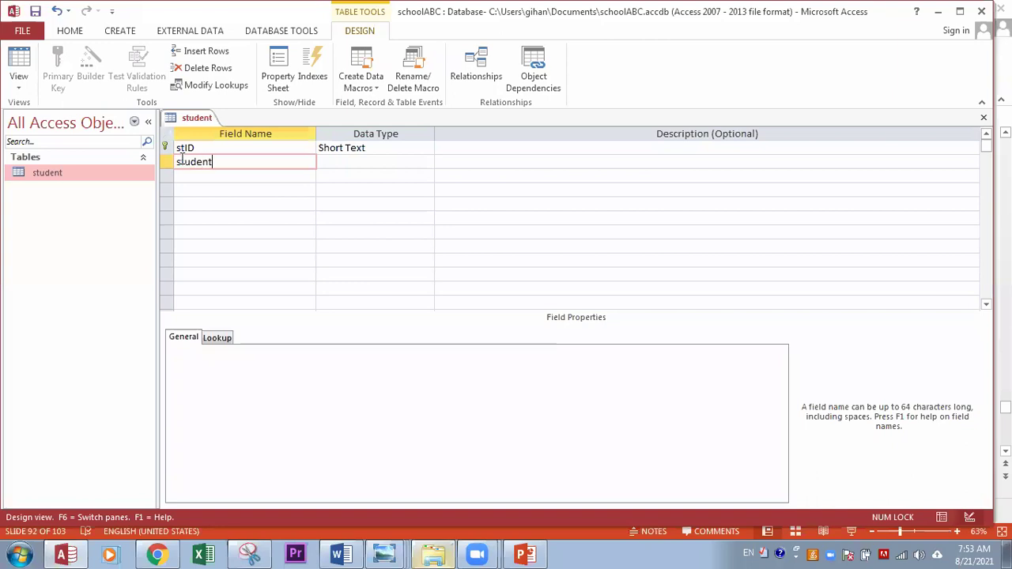
{"action": "type", "text": "Name"}
{"action": "left_click", "coordinate": [323, 162]}
Step: Add a town field as Short Text and dateOfBirth as Date/Time
{"action": "left_click", "coordinate": [181, 175]}
{"action": "type", "text": "town"}
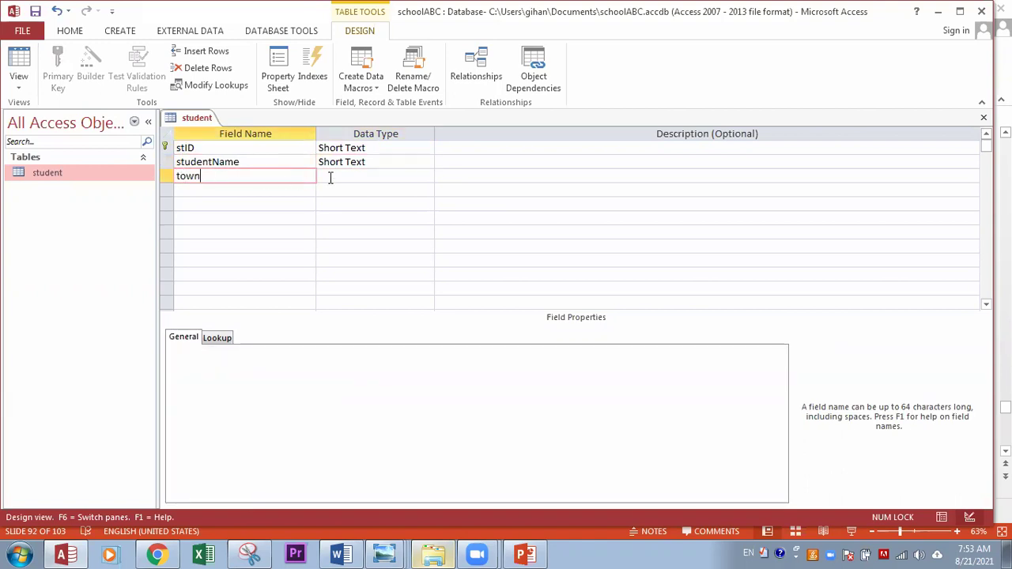
{"action": "left_click", "coordinate": [340, 176]}
{"action": "left_click", "coordinate": [192, 190]}
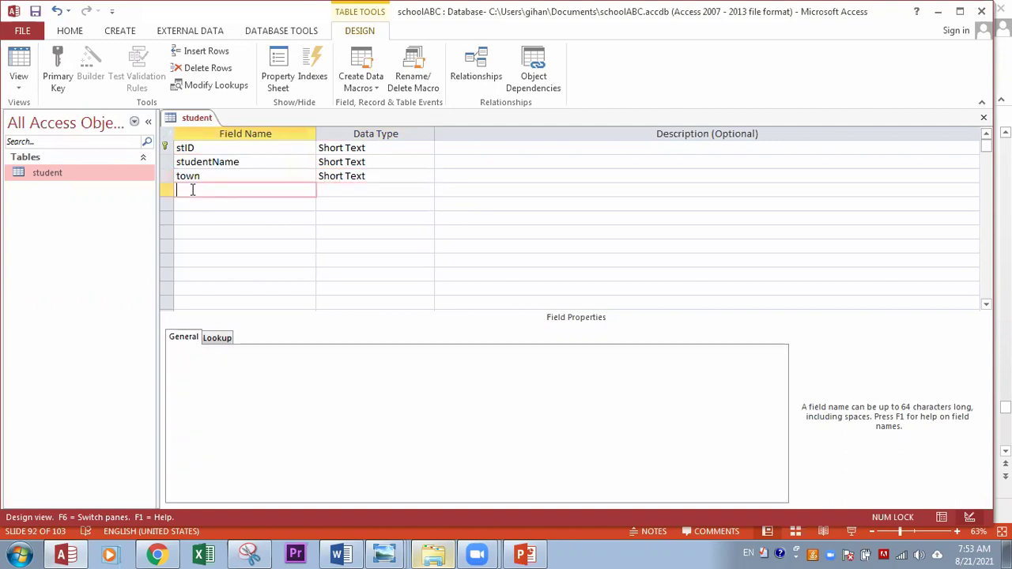
{"action": "type", "text": "dat"}
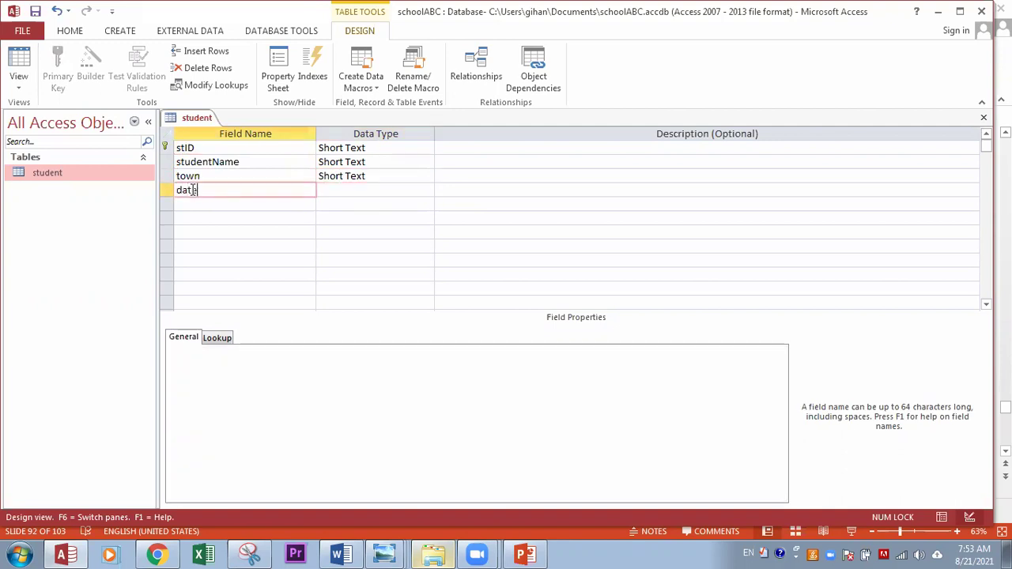
{"action": "type", "text": "eOfBirth"}
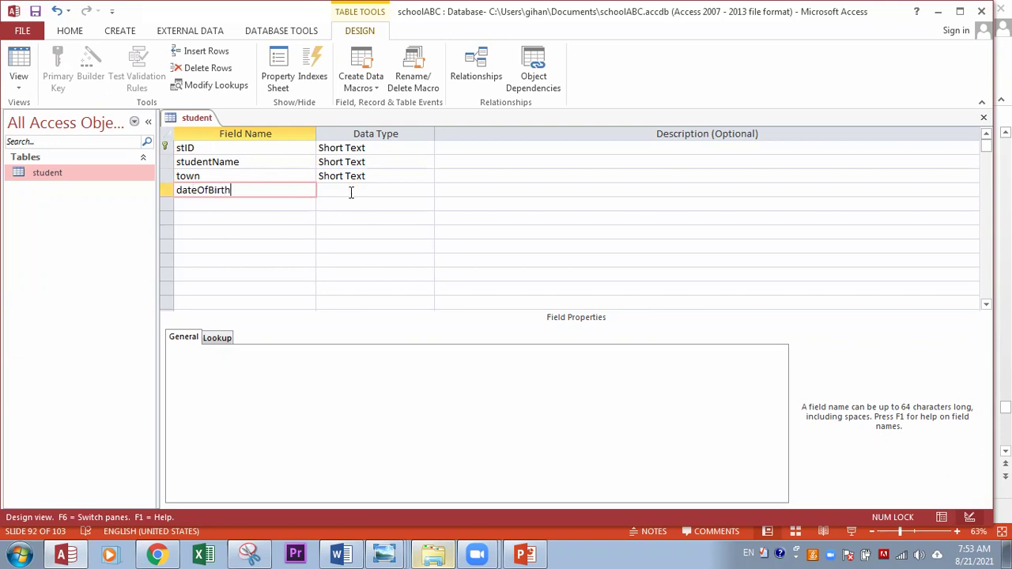
{"action": "left_click", "coordinate": [352, 191]}
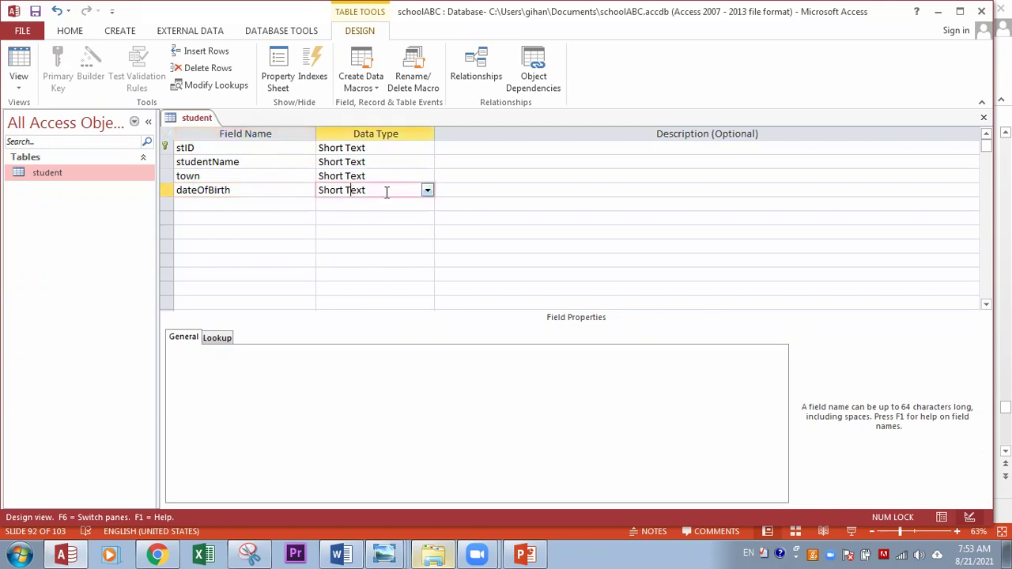
{"action": "left_click", "coordinate": [427, 192]}
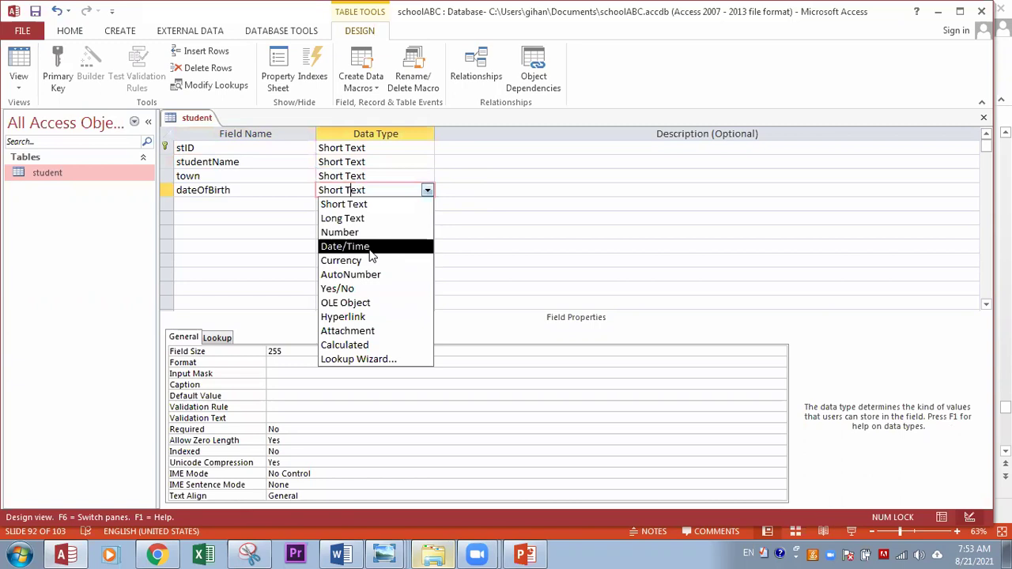
{"action": "left_click", "coordinate": [370, 249]}
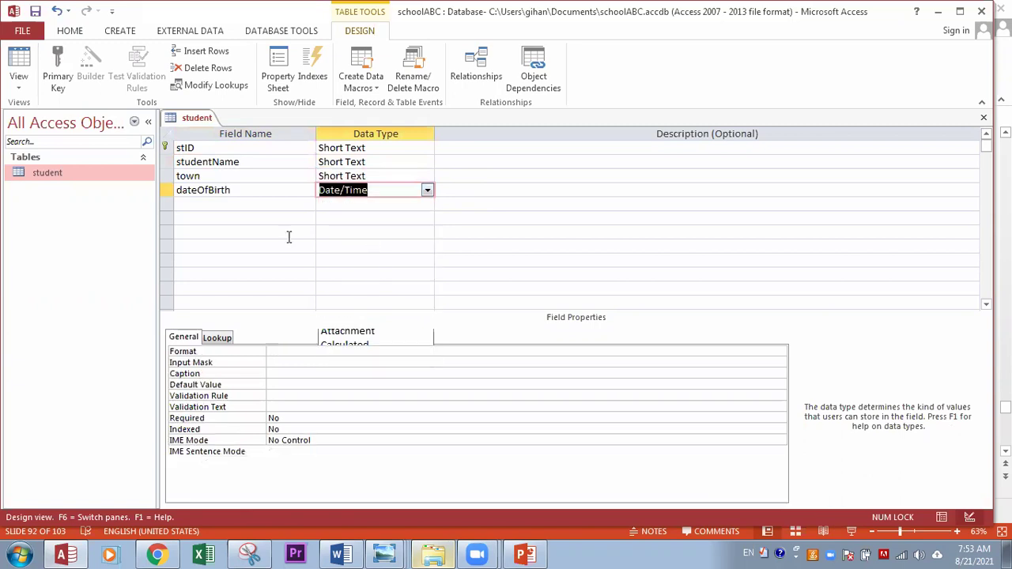
Step: Add a class field of type Number and save the student table design
{"action": "left_click", "coordinate": [199, 205]}
{"action": "type", "text": "class"}
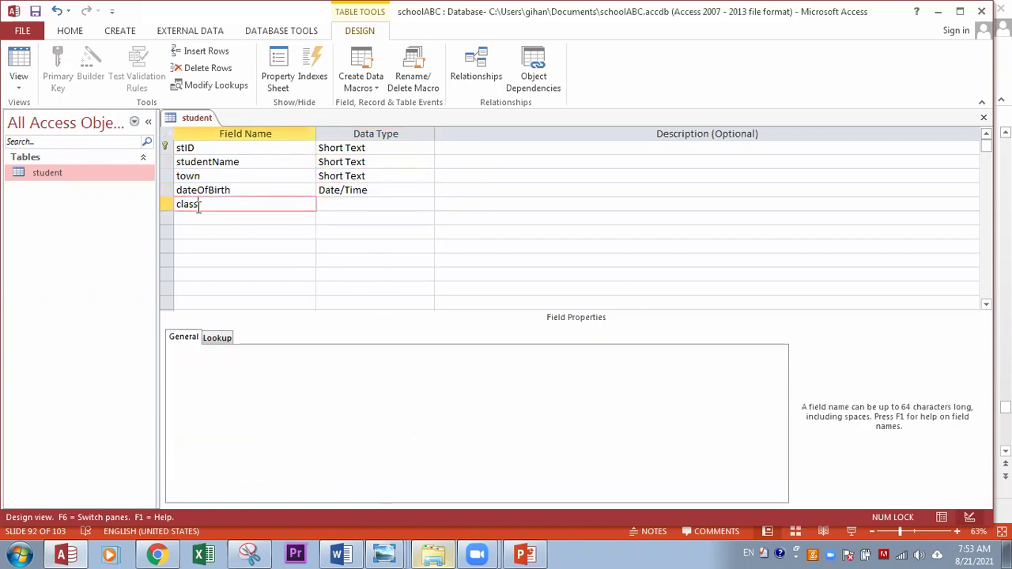
{"action": "left_click", "coordinate": [324, 203]}
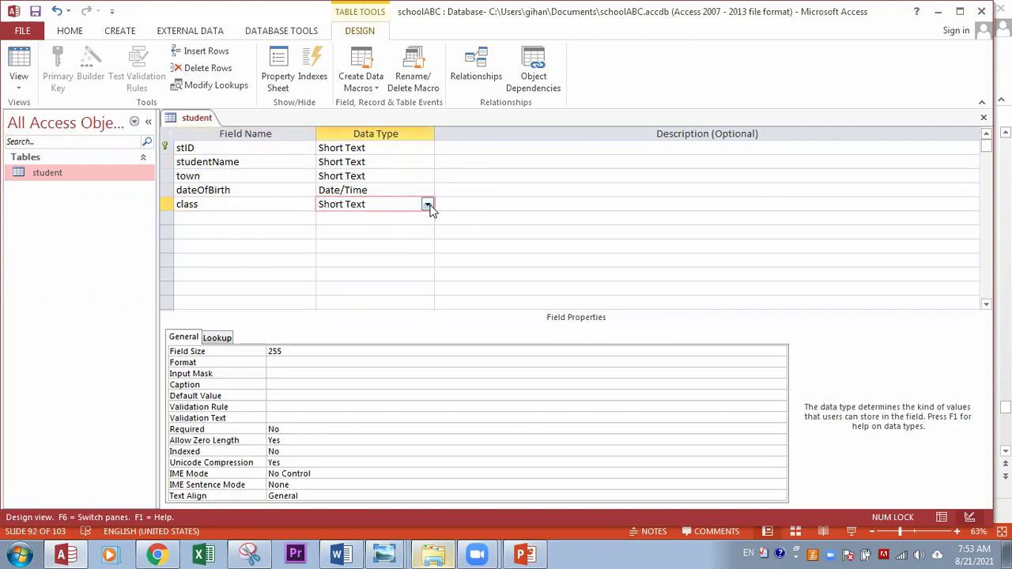
{"action": "left_click", "coordinate": [427, 204]}
{"action": "left_click", "coordinate": [360, 246]}
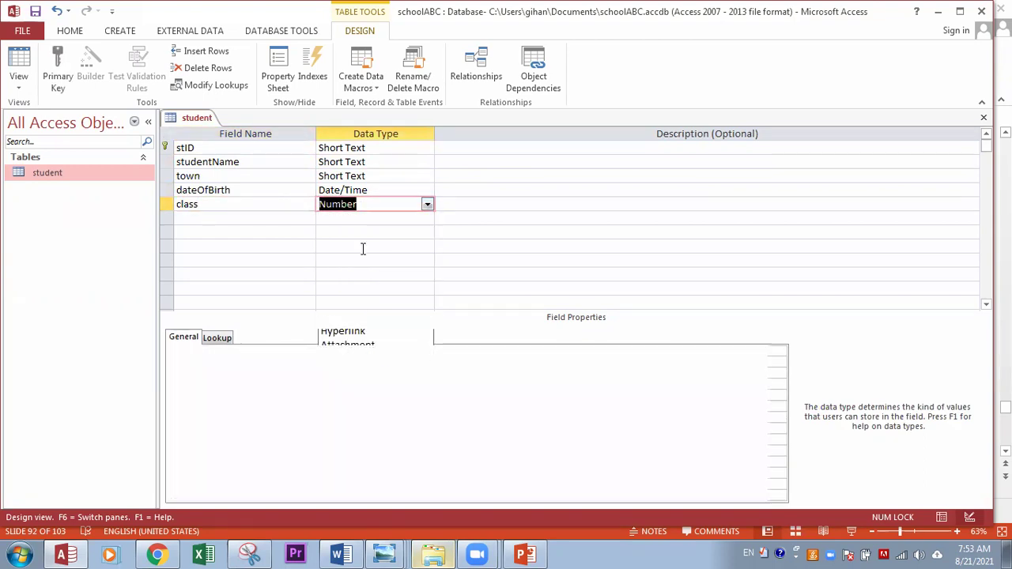
{"action": "left_click", "coordinate": [198, 220]}
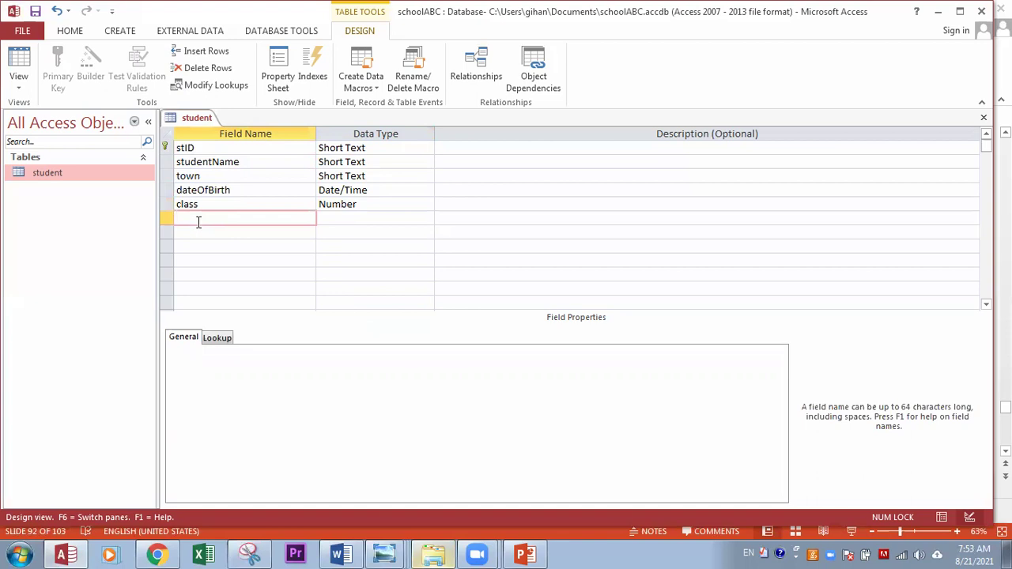
{"action": "left_click", "coordinate": [399, 208]}
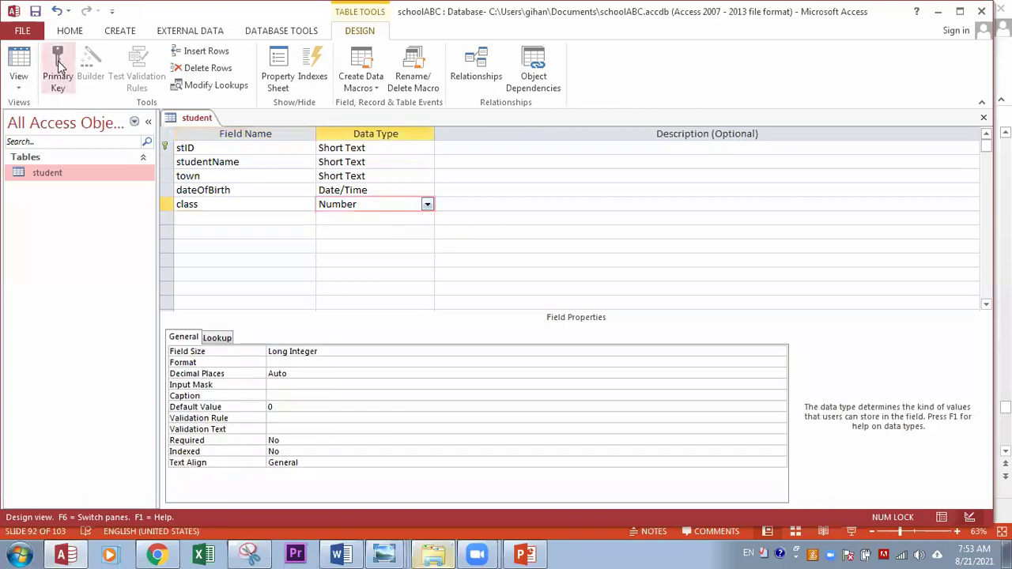
{"action": "left_click", "coordinate": [35, 12]}
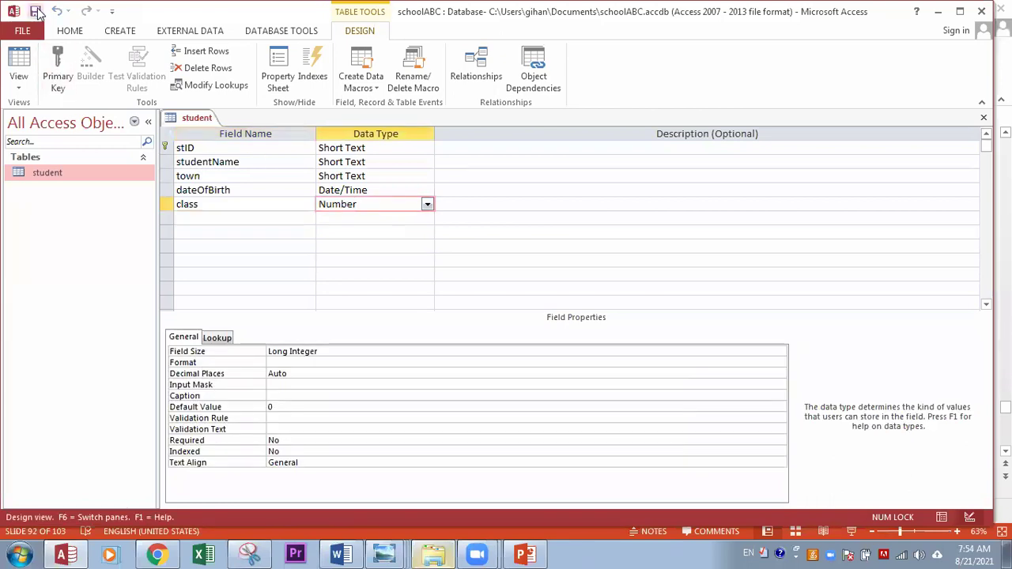
{"action": "double_click", "coordinate": [48, 174]}
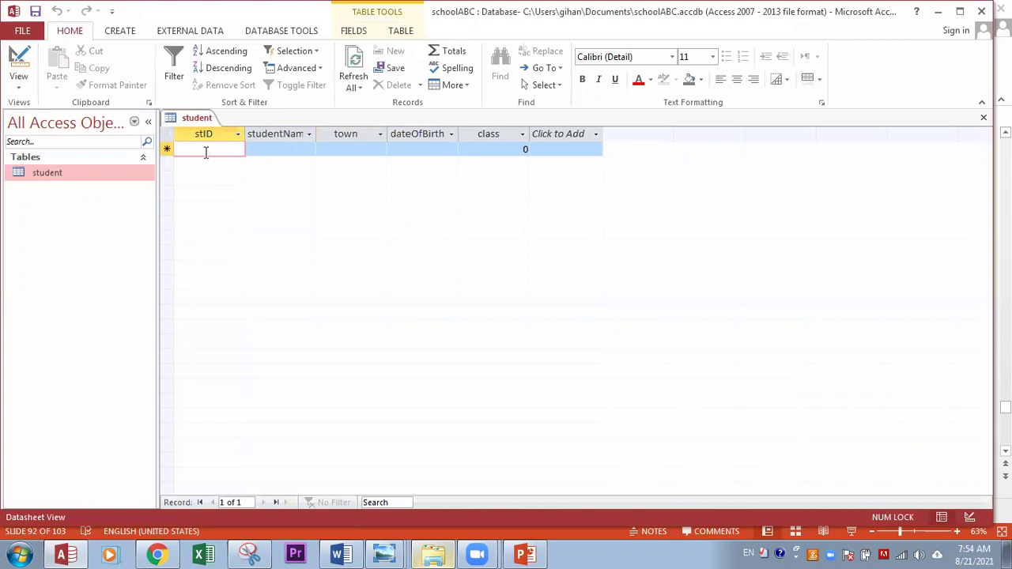
Step: Enter the first record with ID 12, a student name and town Moratuwa
{"action": "type", "text": "12"}
{"action": "key", "text": "Tab"}
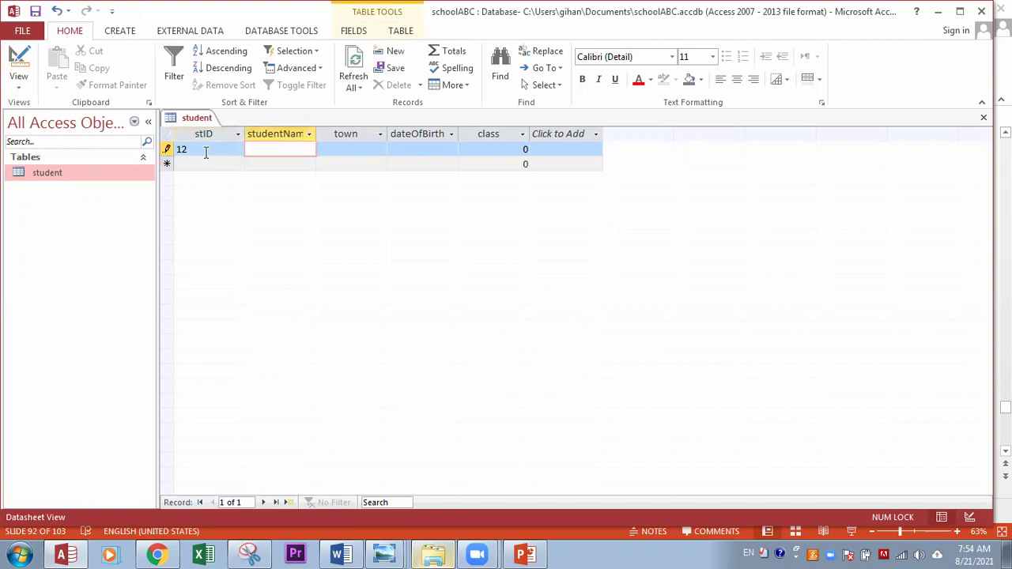
{"action": "type", "text": "Kamal"}
{"action": "key", "text": "Tab"}
{"action": "type", "text": "M"}
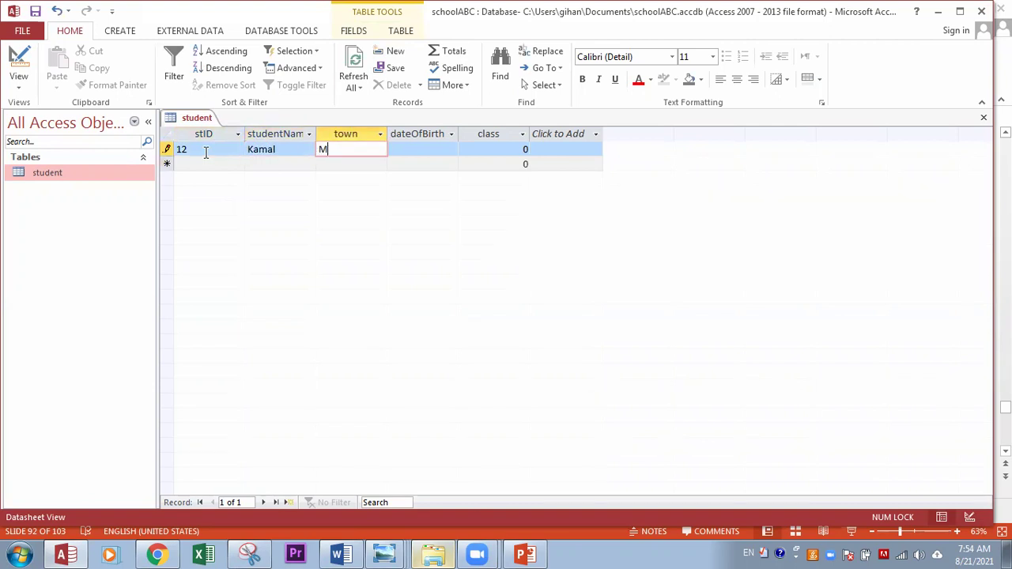
{"action": "type", "text": "oratuwa"}
{"action": "key", "text": "Tab"}
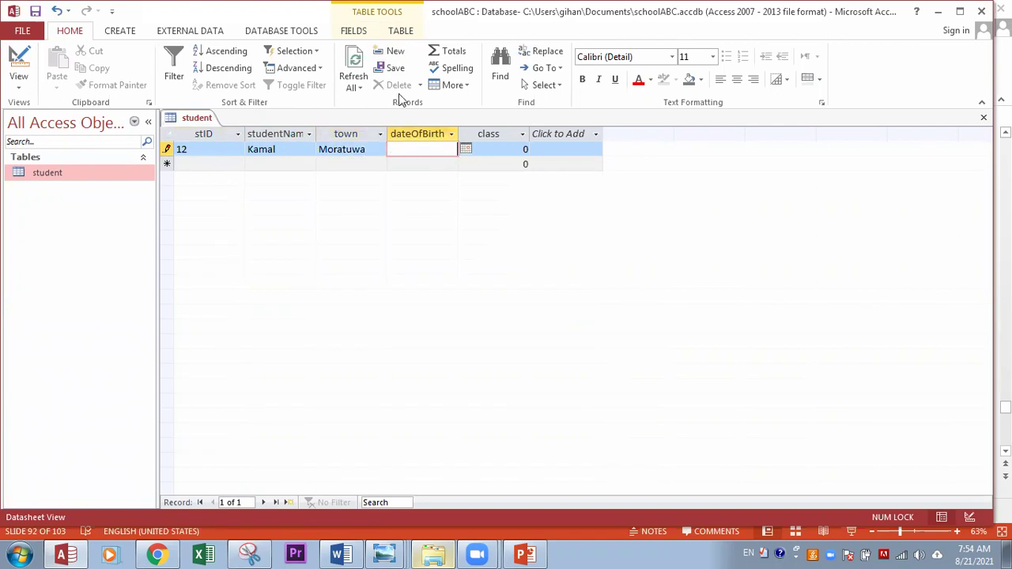
Step: Set the birth date to 1/6/2005 using the calendar, then correcting the year
{"action": "left_click", "coordinate": [464, 152]}
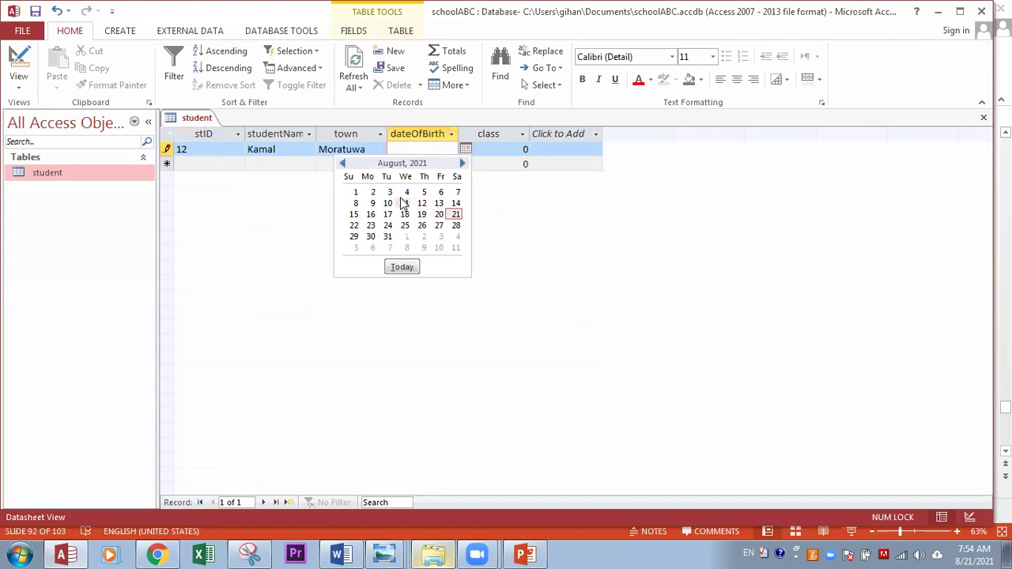
{"action": "left_click", "coordinate": [341, 164]}
{"action": "left_click", "coordinate": [342, 165]}
{"action": "left_click", "coordinate": [341, 164]}
{"action": "left_click", "coordinate": [342, 165]}
{"action": "left_click", "coordinate": [341, 165]}
{"action": "left_click", "coordinate": [341, 164]}
{"action": "left_click", "coordinate": [341, 164]}
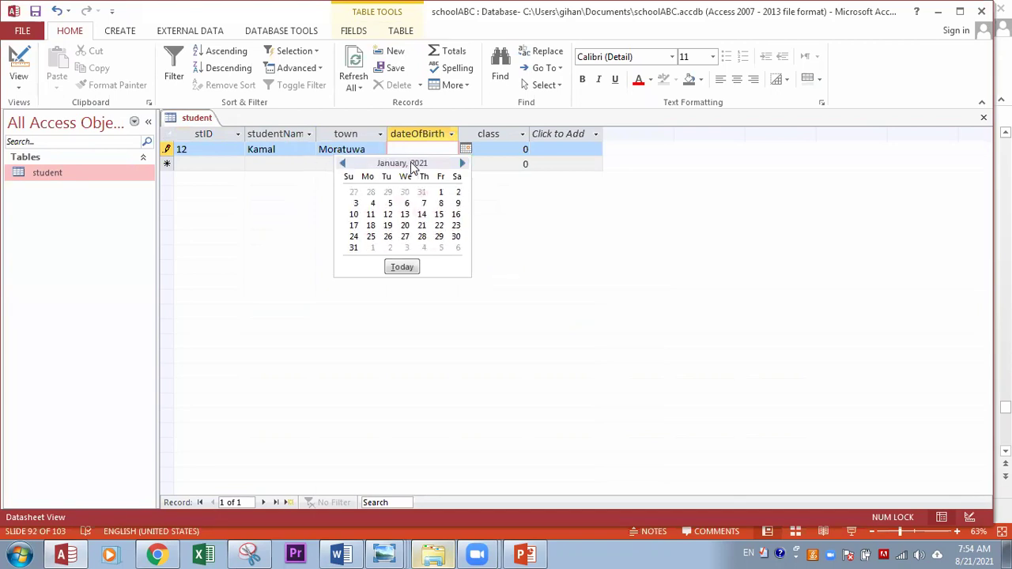
{"action": "left_click", "coordinate": [406, 203]}
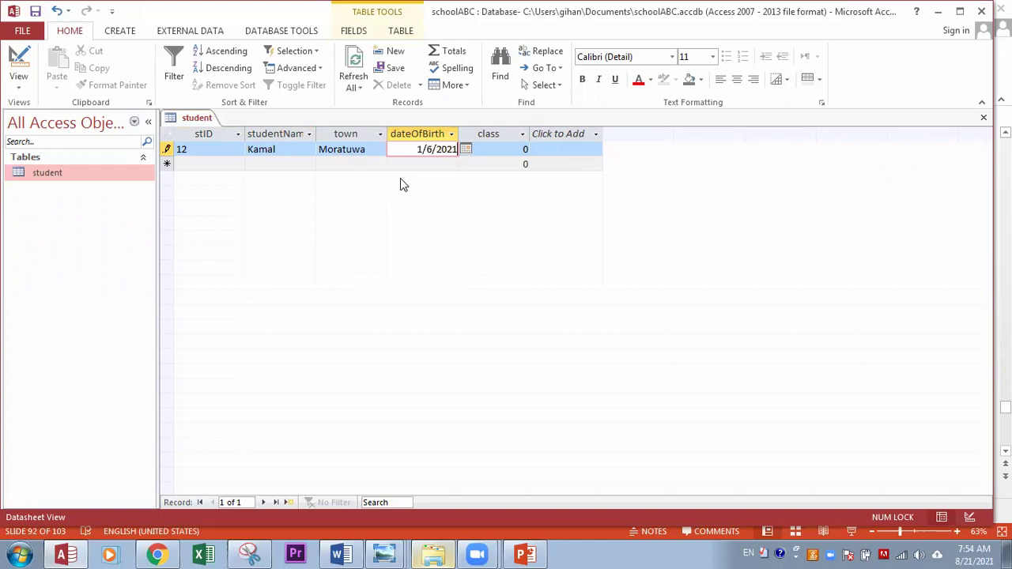
{"action": "left_click", "coordinate": [453, 152]}
{"action": "key", "text": "shift+Left"}
{"action": "type", "text": "05"}
Step: Enter class 11 and begin a second record with ID 15
{"action": "left_click", "coordinate": [516, 148]}
{"action": "type", "text": "11"}
{"action": "left_click", "coordinate": [181, 165]}
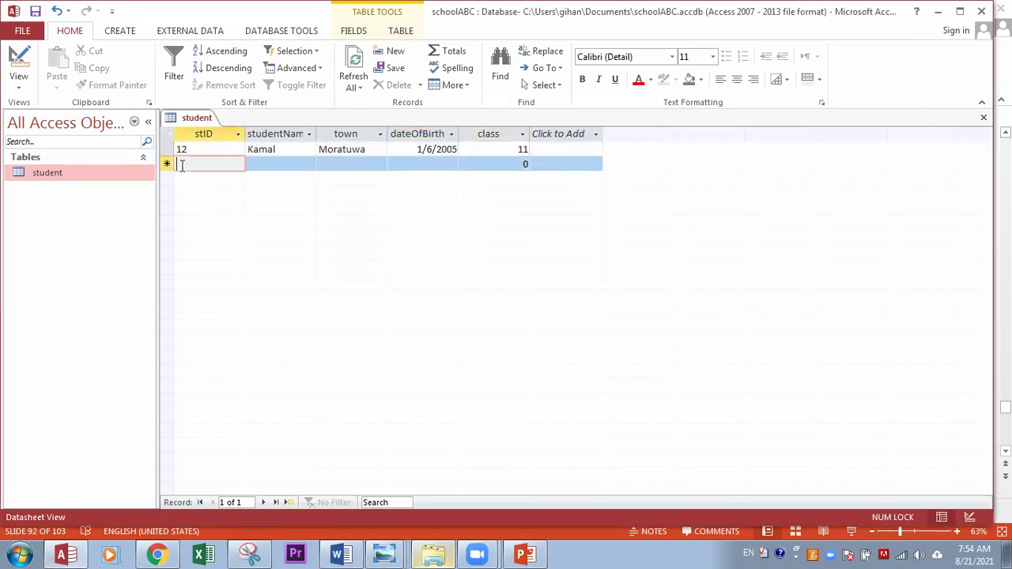
{"action": "type", "text": "15"}
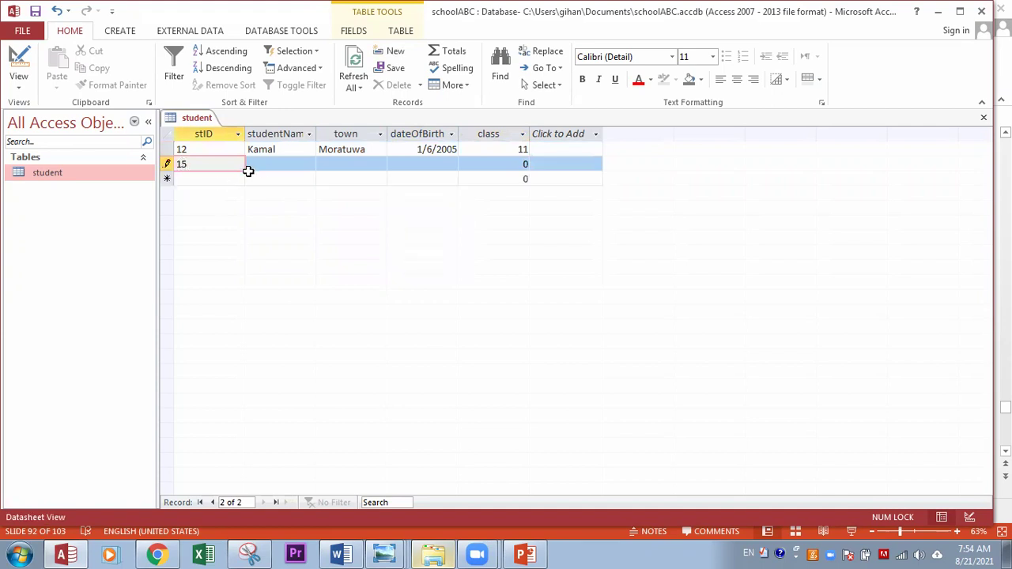
{"action": "left_click", "coordinate": [273, 165]}
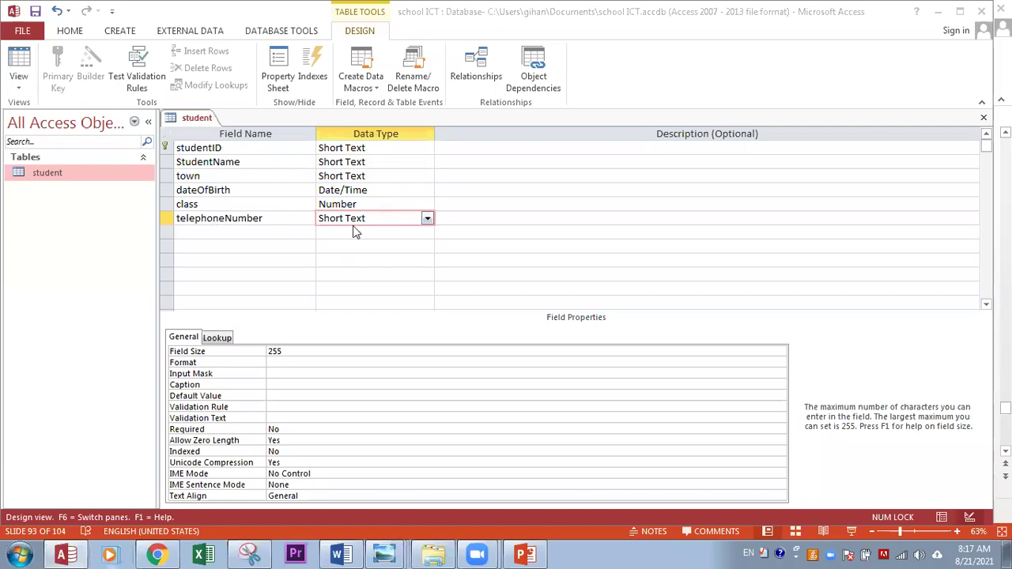
Step: Change the telephoneNumber field's Field Size from 255 to 10
{"action": "left_click", "coordinate": [201, 219]}
{"action": "left_click", "coordinate": [381, 218]}
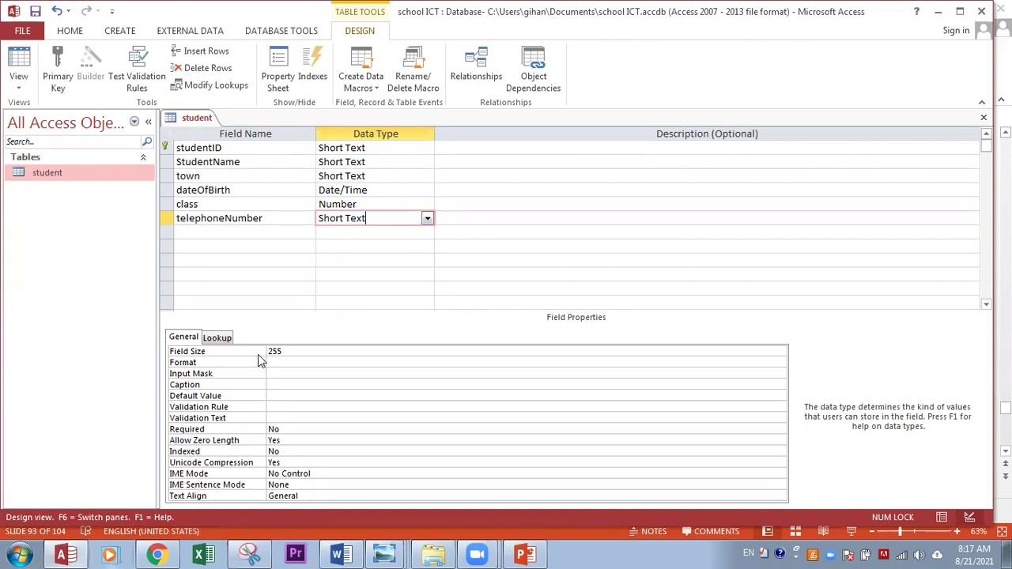
{"action": "left_click_drag", "start_coordinate": [291, 353], "coordinate": [229, 352]}
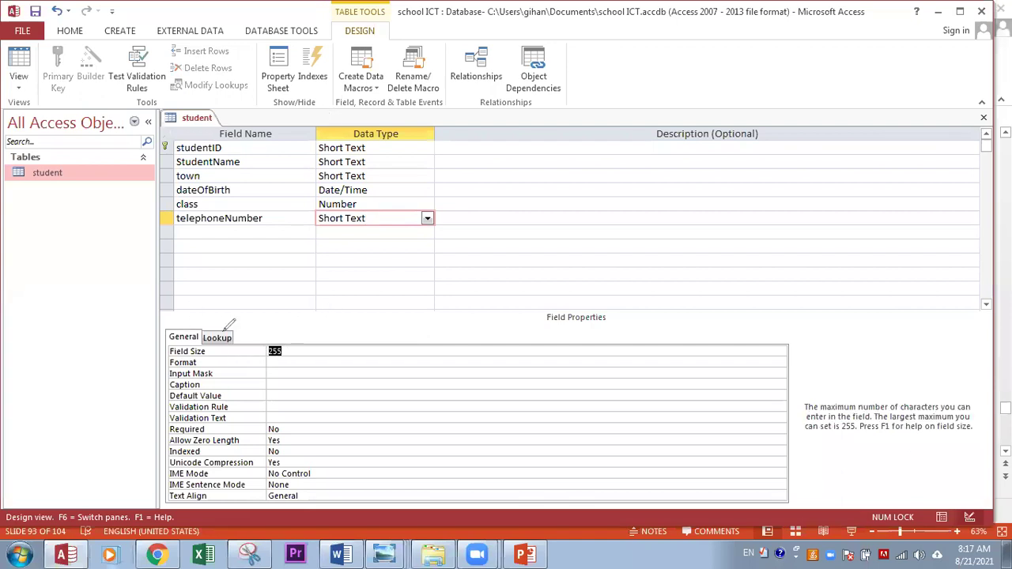
{"action": "mouse_move", "coordinate": [170, 291]}
{"action": "left_mouse_down"}
{"action": "mouse_move", "coordinate": [323, 287]}
{"action": "mouse_move", "coordinate": [347, 453]}
{"action": "mouse_move", "coordinate": [139, 295]}
{"action": "mouse_move", "coordinate": [170, 291]}
{"action": "left_mouse_up"}
{"action": "left_click_drag", "start_coordinate": [146, 351], "coordinate": [163, 351]}
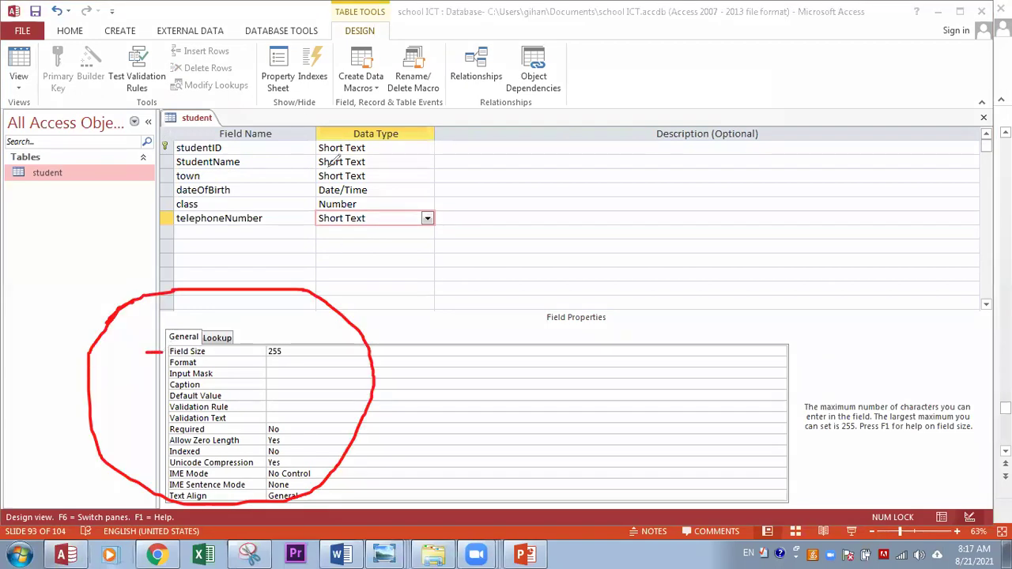
{"action": "left_click", "coordinate": [287, 350]}
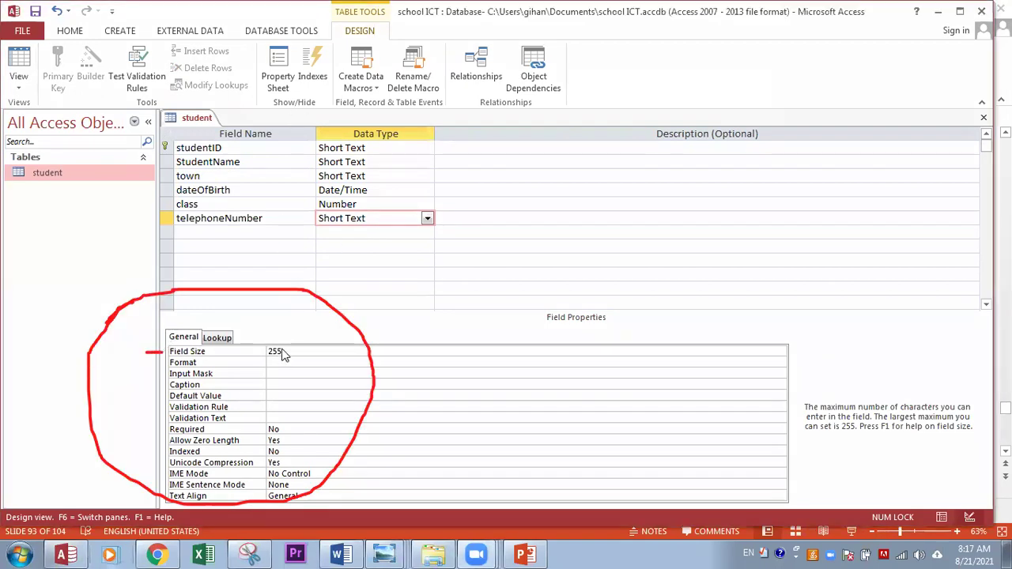
{"action": "left_click_drag", "start_coordinate": [287, 350], "coordinate": [255, 352]}
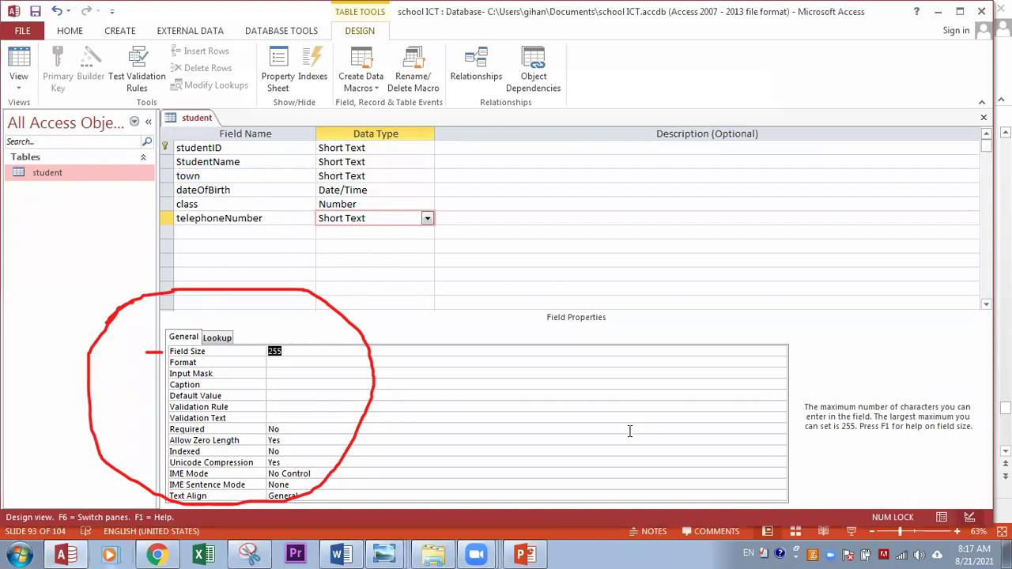
{"action": "type", "text": "10"}
{"action": "key", "text": "Escape"}
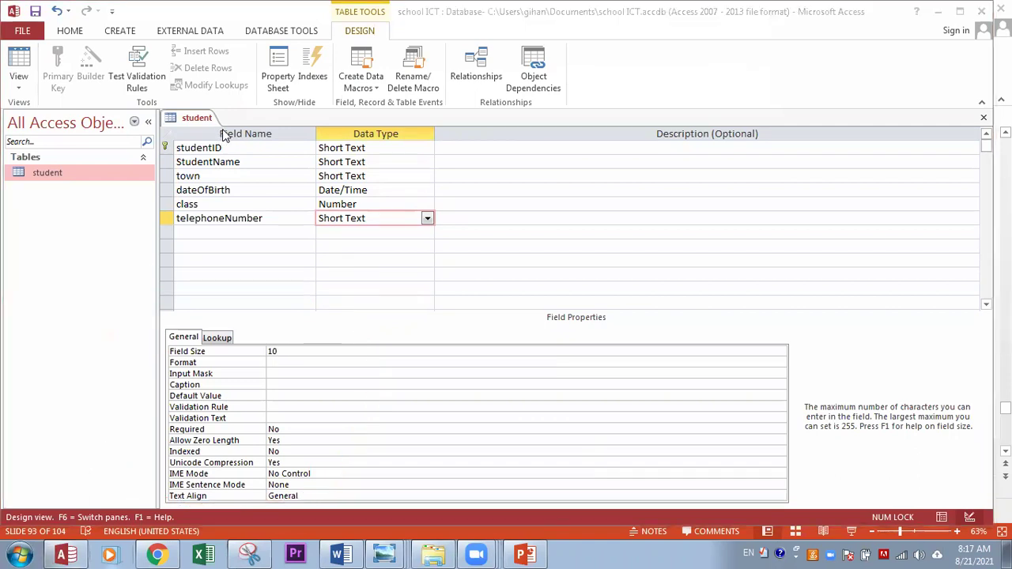
Step: Set the dateOfBirth field's Format property to Short Date
{"action": "left_click", "coordinate": [228, 190]}
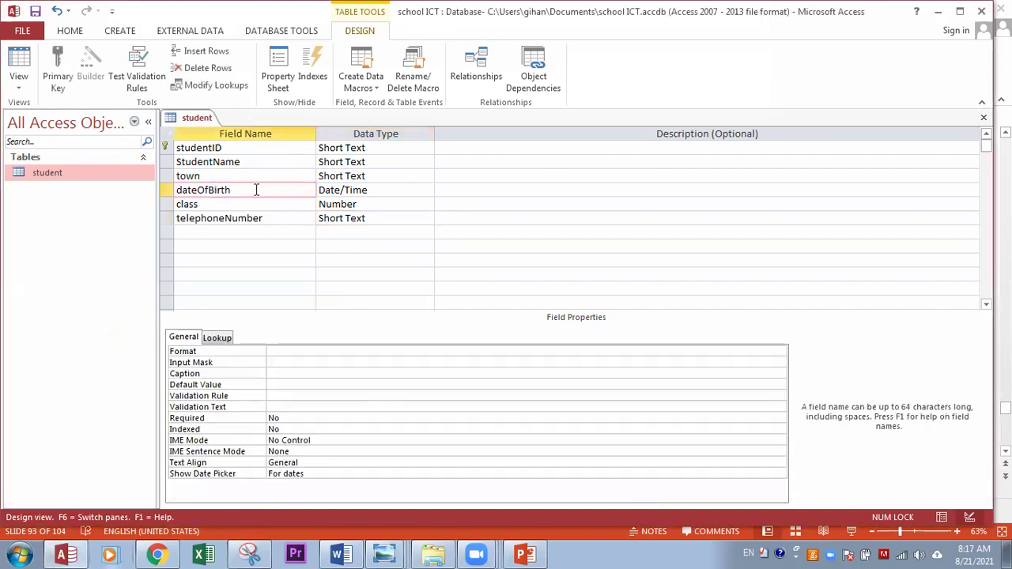
{"action": "left_click", "coordinate": [347, 191]}
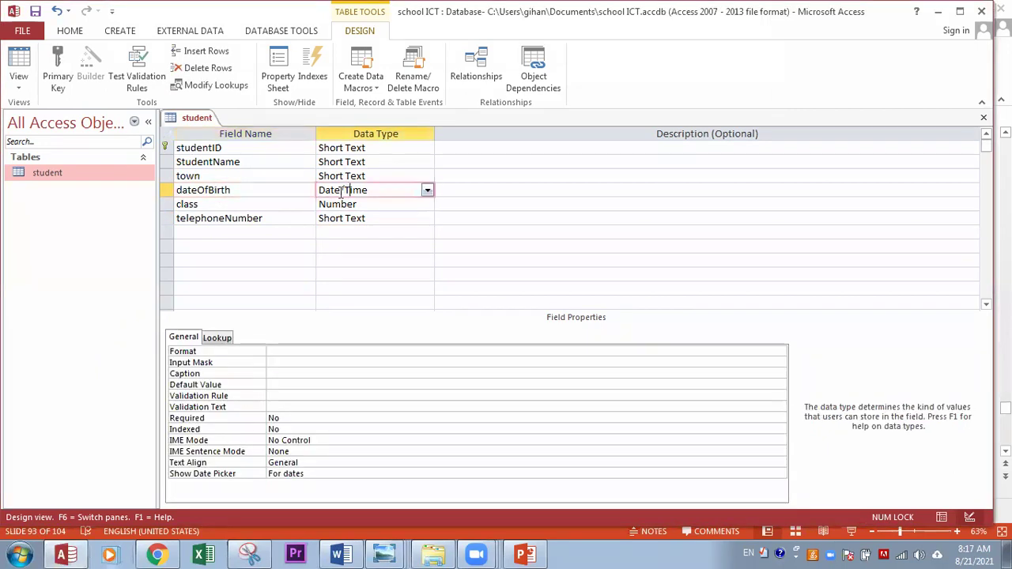
{"action": "left_click", "coordinate": [276, 351]}
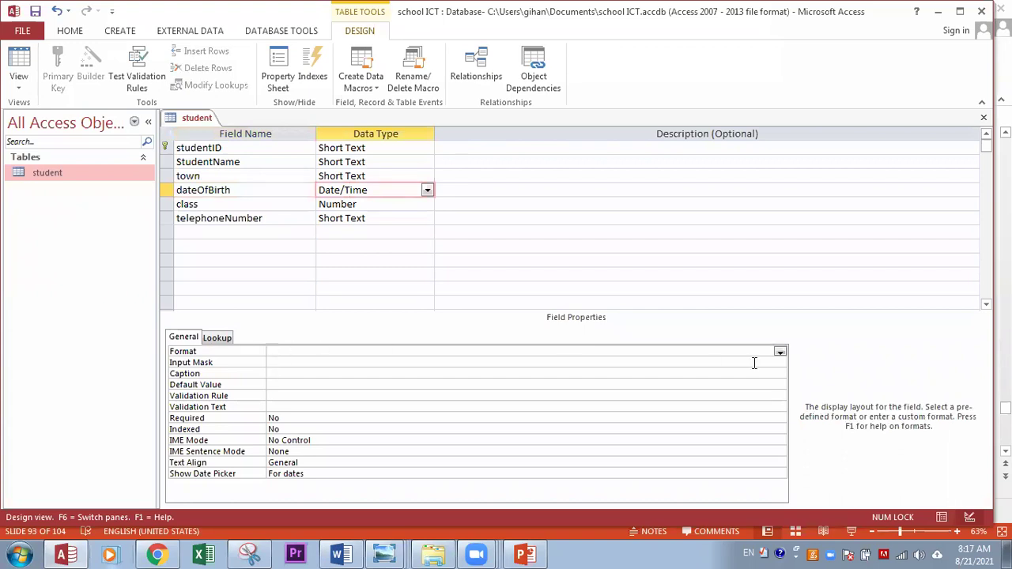
{"action": "left_click", "coordinate": [779, 355]}
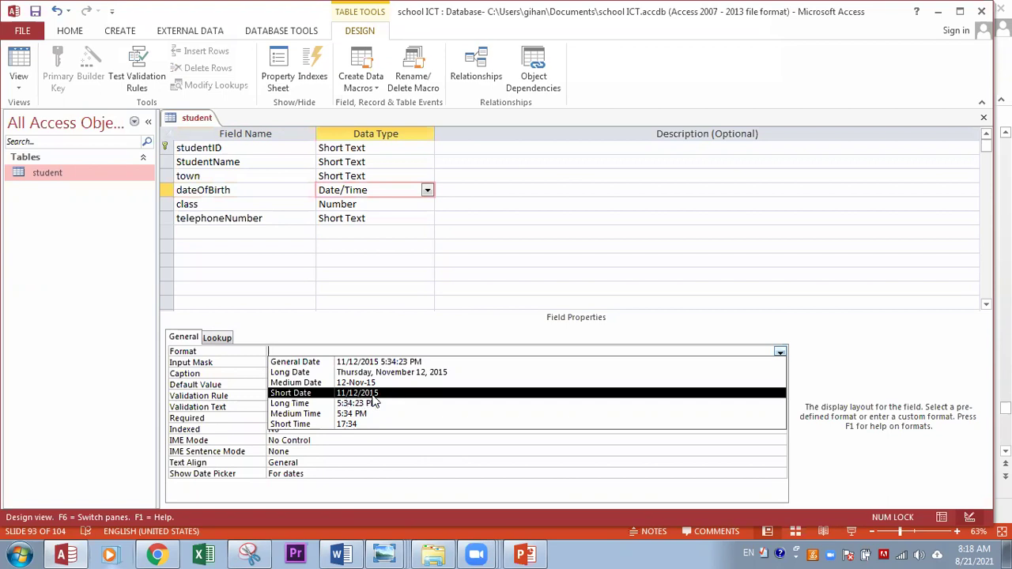
{"action": "left_click", "coordinate": [372, 397]}
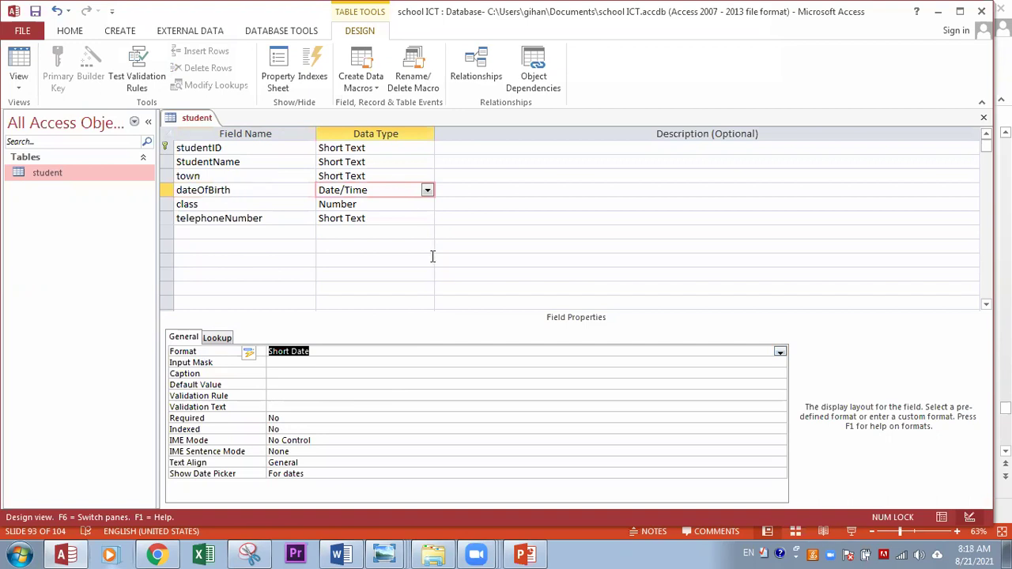
{"action": "left_click", "coordinate": [321, 356]}
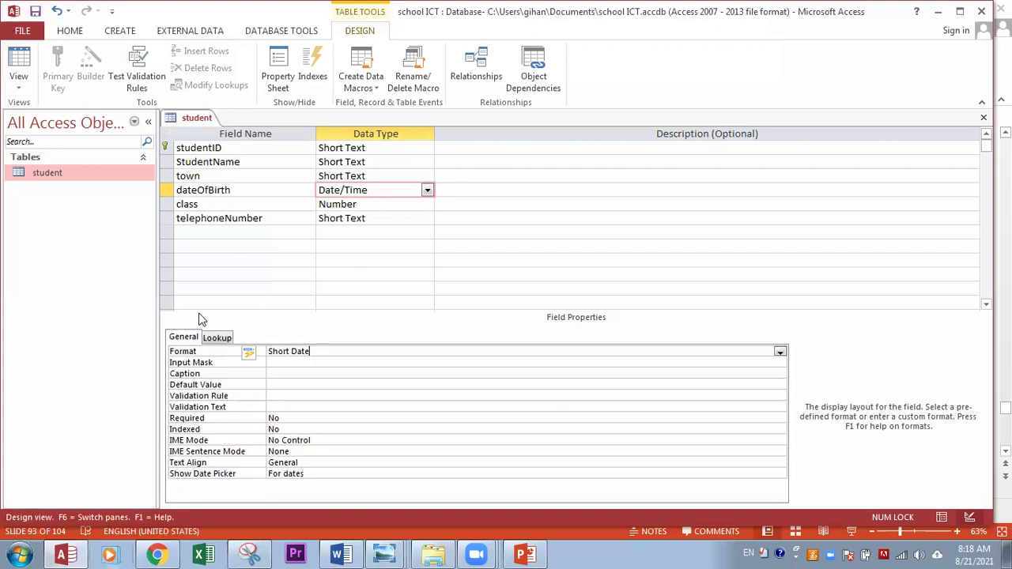
{"action": "double_click", "coordinate": [58, 169]}
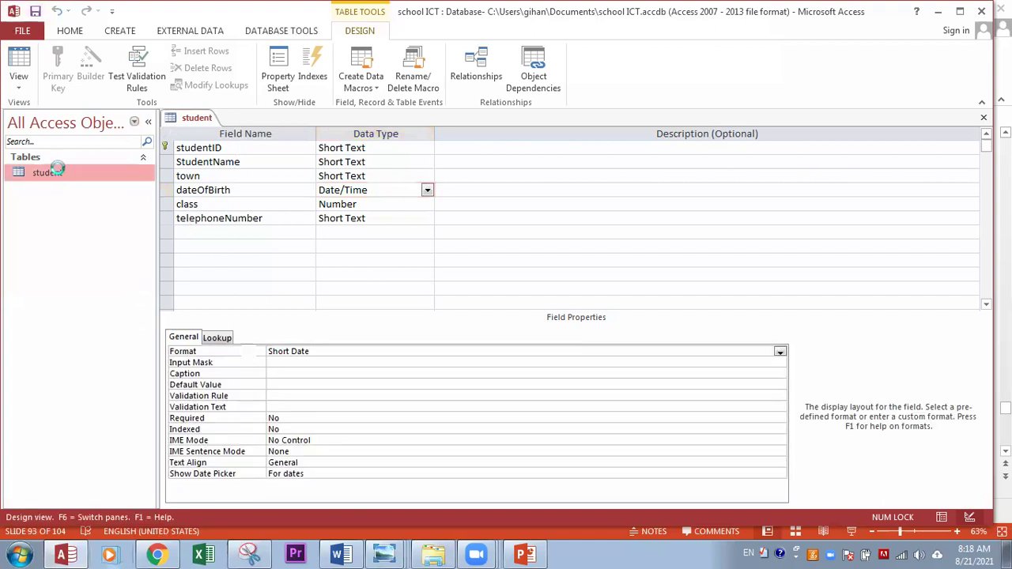
Step: Enter a 10-digit telephone number for each of the three existing student records
{"action": "left_click", "coordinate": [566, 152]}
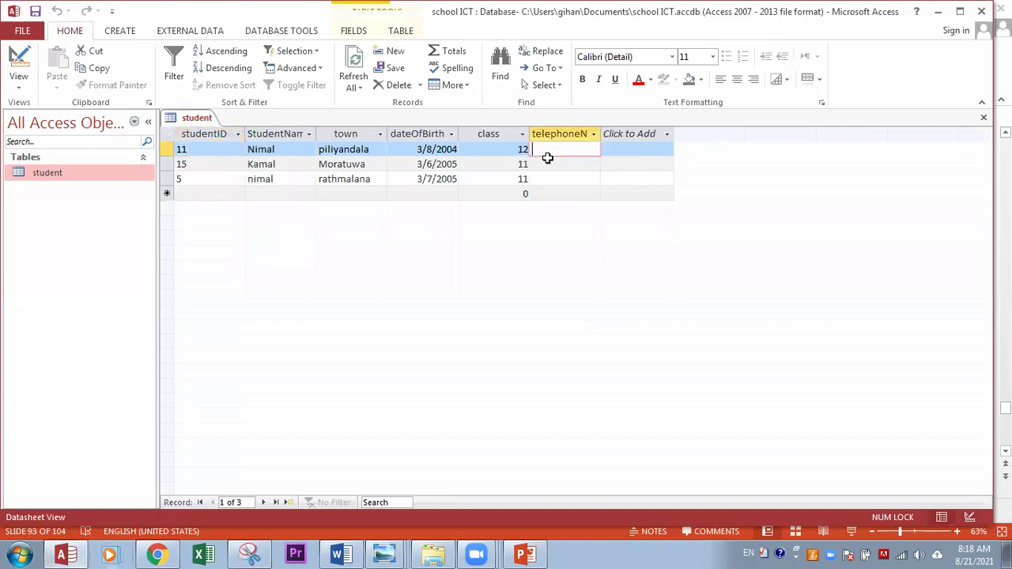
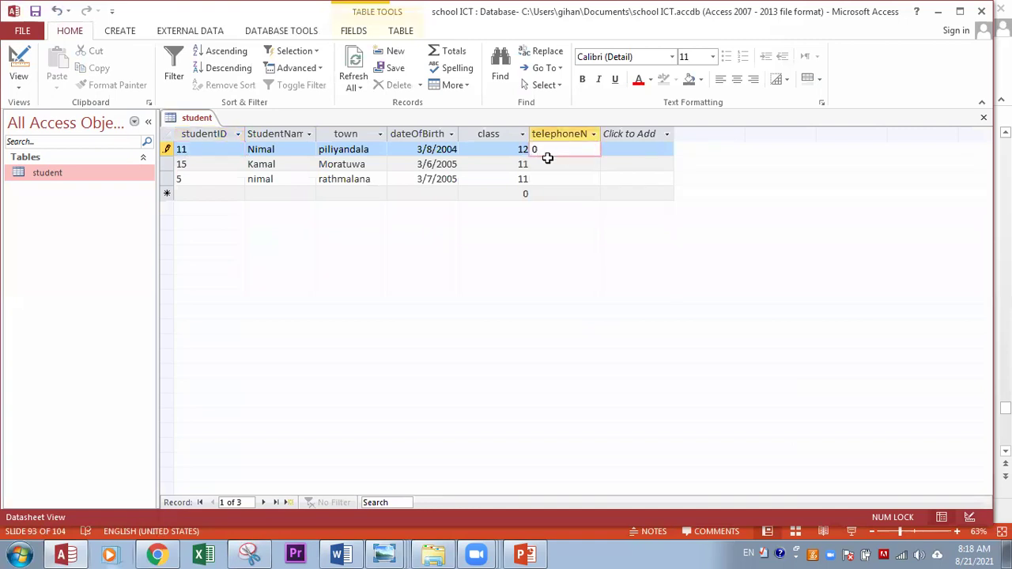
{"action": "left_click", "coordinate": [552, 163]}
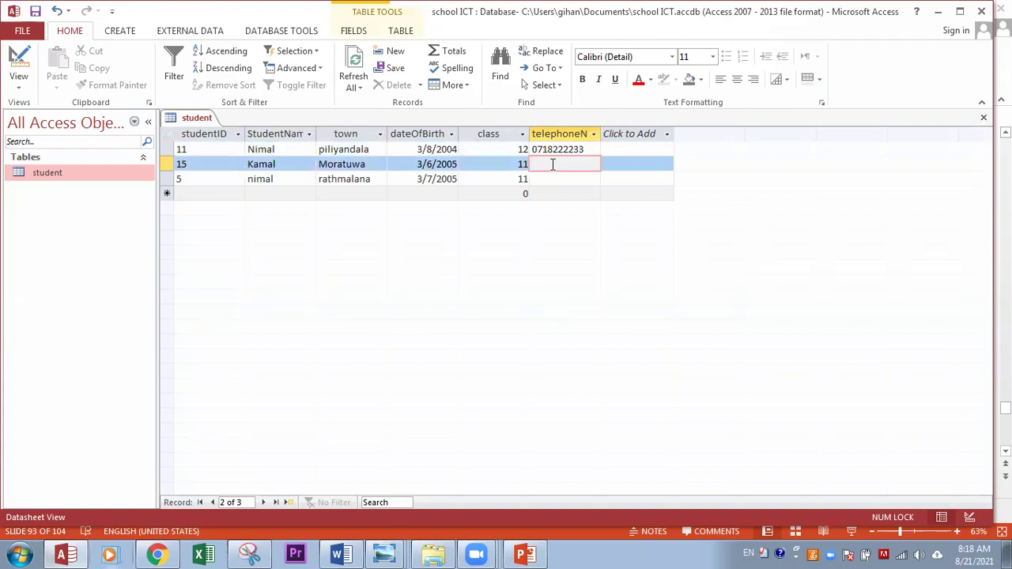
{"action": "left_click", "coordinate": [537, 181]}
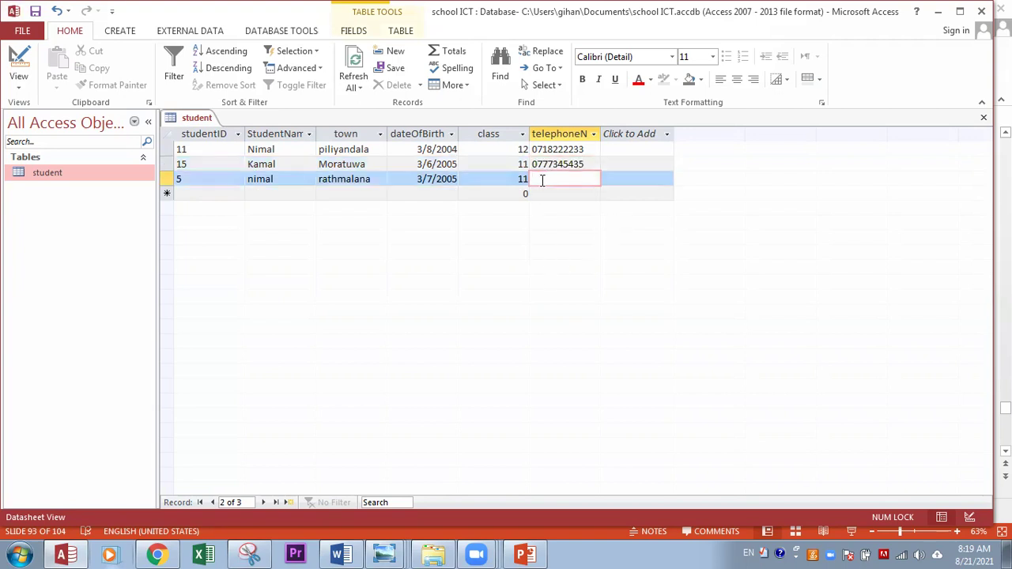
{"action": "left_click", "coordinate": [189, 193]}
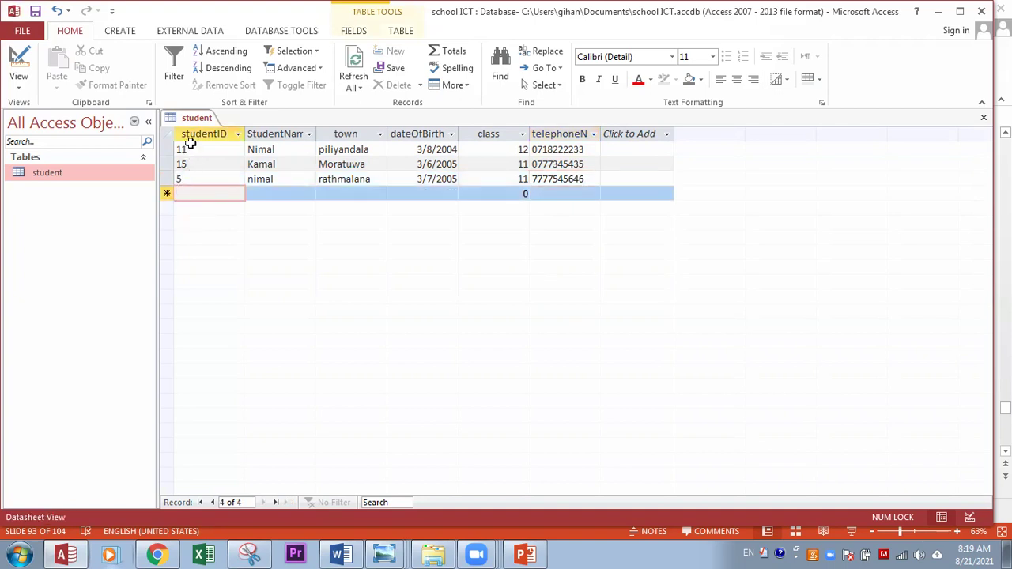
{"action": "type", "text": "1"}
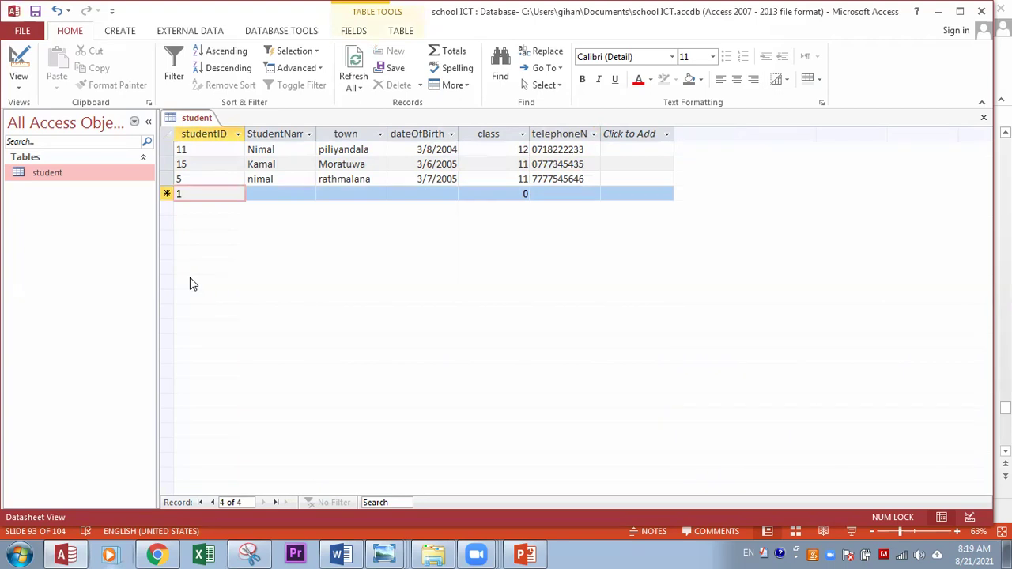
{"action": "type", "text": "1"}
{"action": "left_click", "coordinate": [283, 196]}
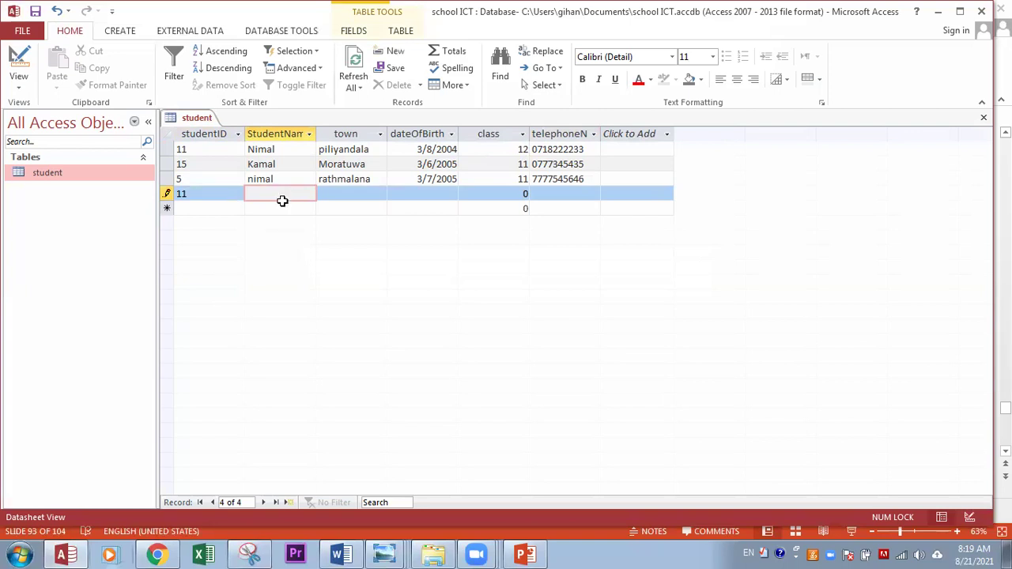
{"action": "type", "text": "amal"}
{"action": "key", "text": "Tab"}
{"action": "type", "text": "mo"}
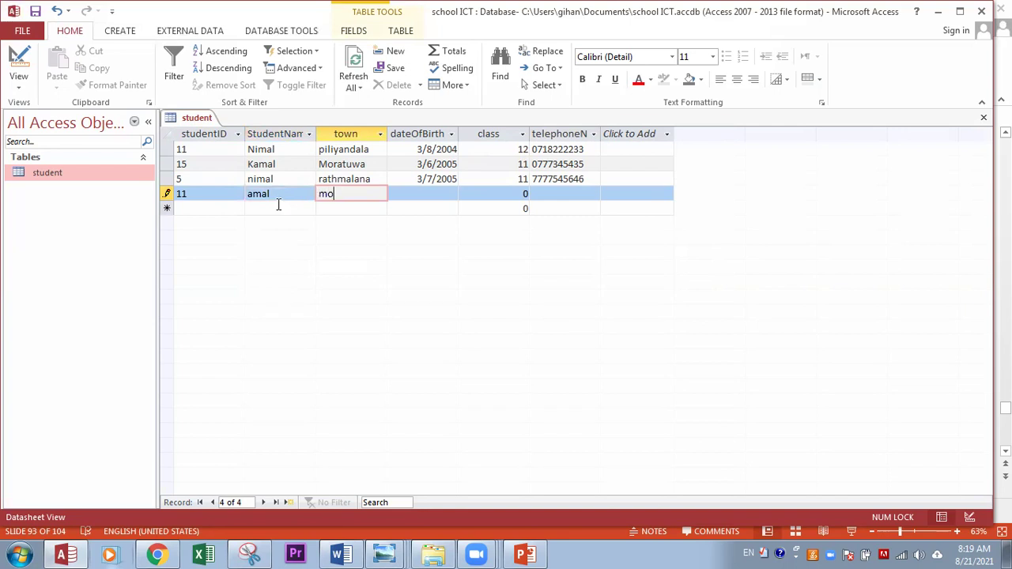
{"action": "type", "text": "ratuwa"}
{"action": "key", "text": "Tab"}
{"action": "type", "text": "5/"}
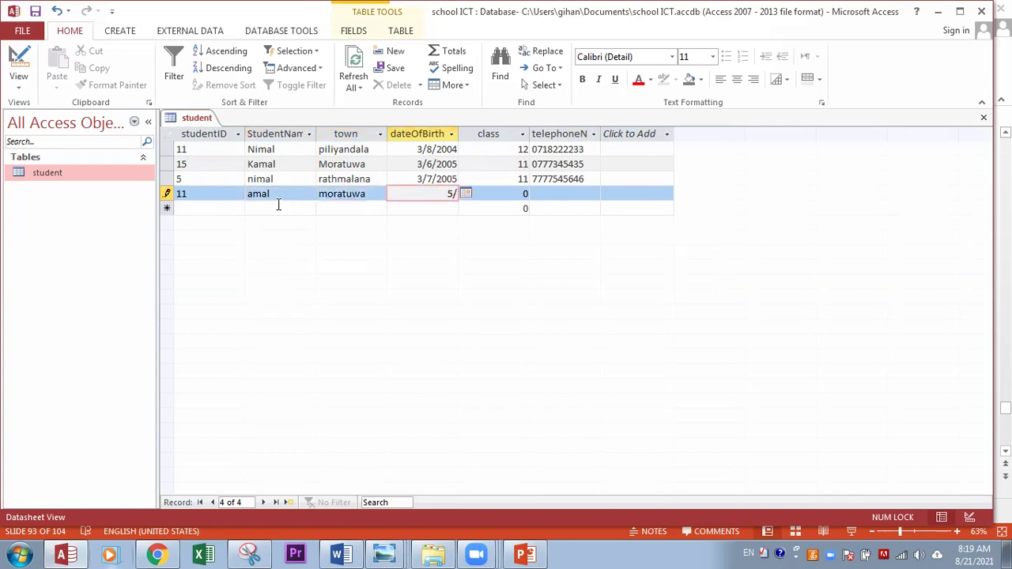
{"action": "type", "text": "6/2003"}
{"action": "key", "text": "Tab"}
{"action": "type", "text": "1"}
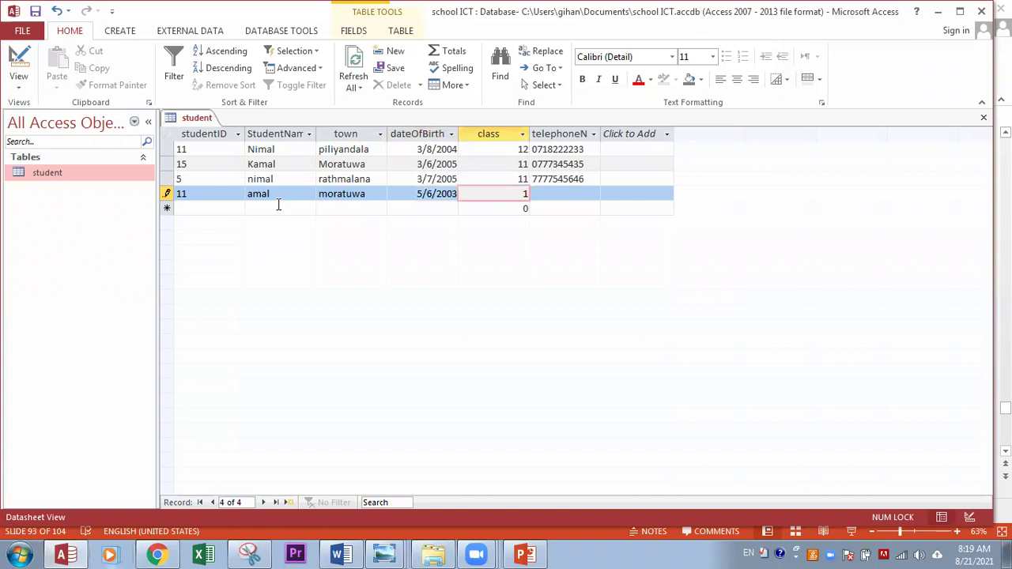
{"action": "type", "text": "3"}
{"action": "key", "text": "Tab"}
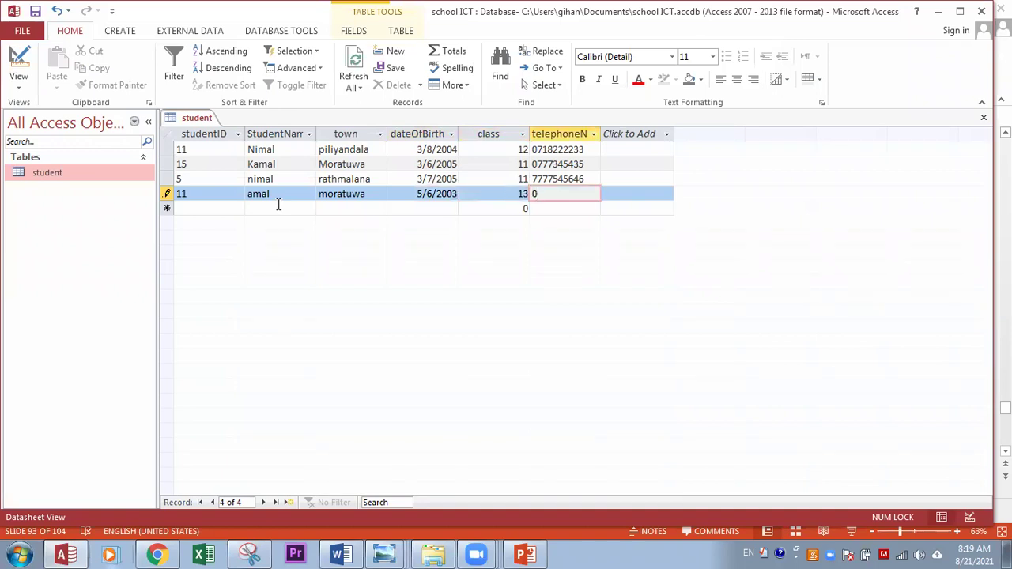
Step: Attempt to save the fourth record and dismiss the duplicate-value error
{"action": "left_click", "coordinate": [259, 211]}
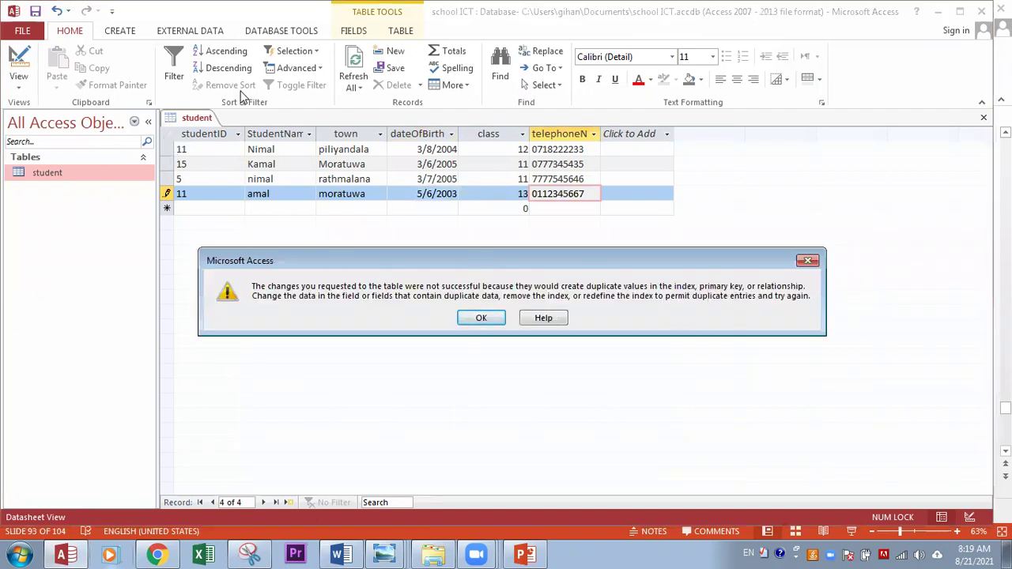
{"action": "mouse_move", "coordinate": [162, 135]}
{"action": "left_mouse_down"}
{"action": "mouse_move", "coordinate": [198, 125]}
{"action": "mouse_move", "coordinate": [164, 141]}
{"action": "mouse_move", "coordinate": [163, 128]}
{"action": "left_mouse_up"}
{"action": "mouse_move", "coordinate": [168, 186]}
{"action": "left_mouse_down"}
{"action": "mouse_move", "coordinate": [159, 192]}
{"action": "mouse_move", "coordinate": [199, 207]}
{"action": "mouse_move", "coordinate": [161, 189]}
{"action": "left_mouse_up"}
{"action": "left_click_drag", "start_coordinate": [116, 145], "coordinate": [45, 216]}
{"action": "left_click_drag", "start_coordinate": [62, 130], "coordinate": [109, 215]}
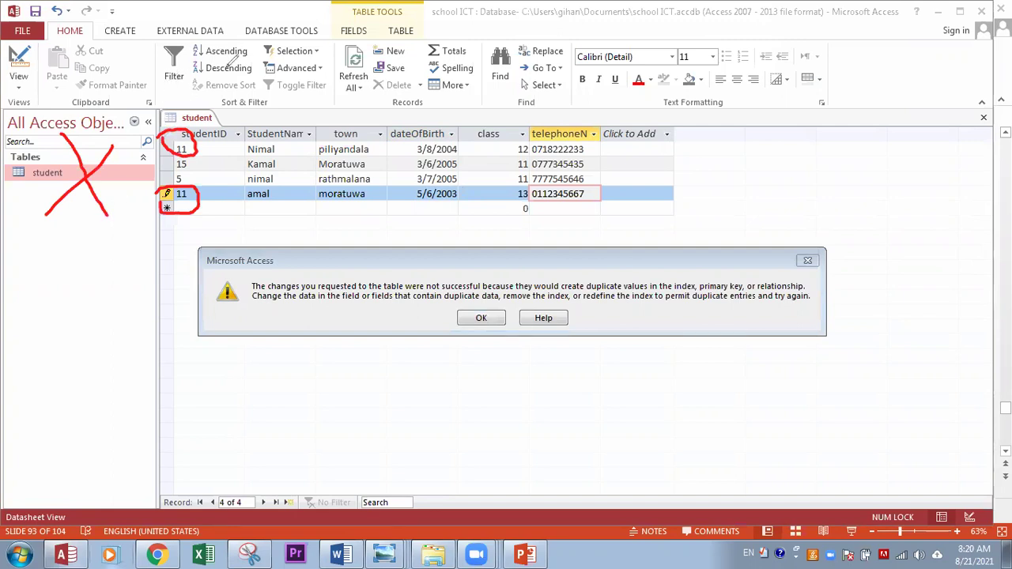
{"action": "key", "text": "e"}
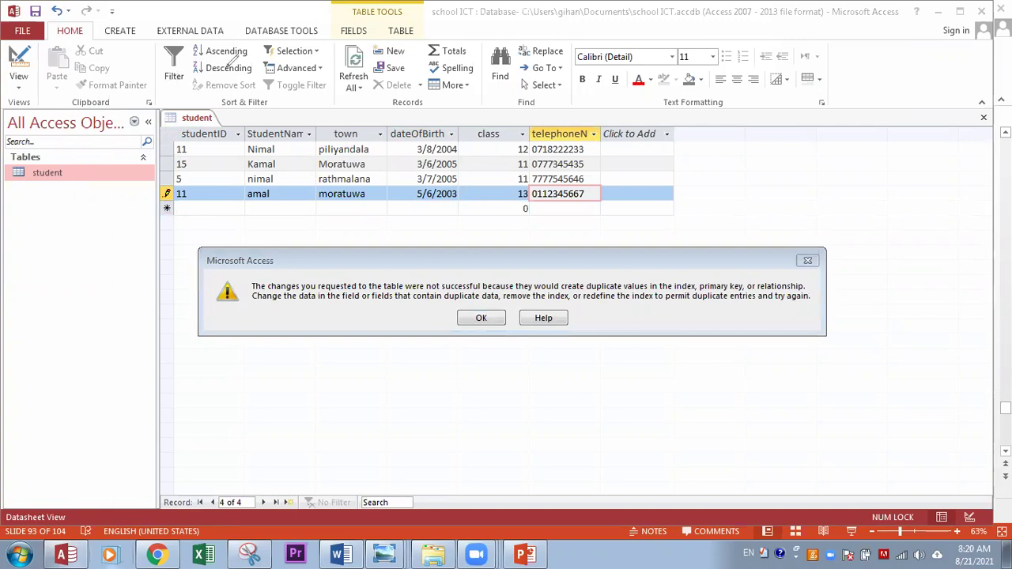
{"action": "left_click", "coordinate": [481, 318]}
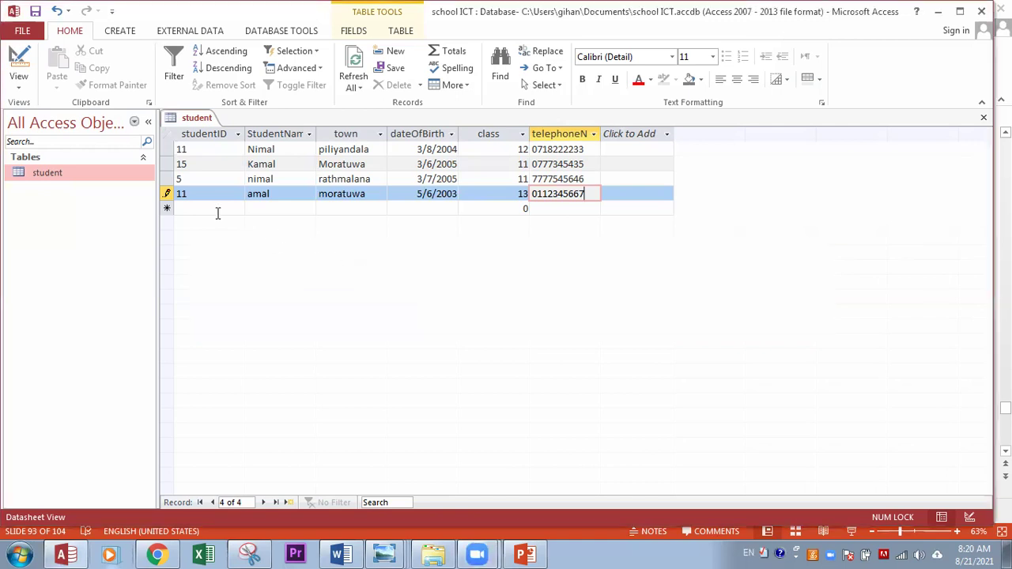
Step: Change the fourth record's ID from 11 to 12 and save it
{"action": "left_click", "coordinate": [199, 197]}
{"action": "key", "text": "BackSpace"}
{"action": "key", "text": "BackSpace"}
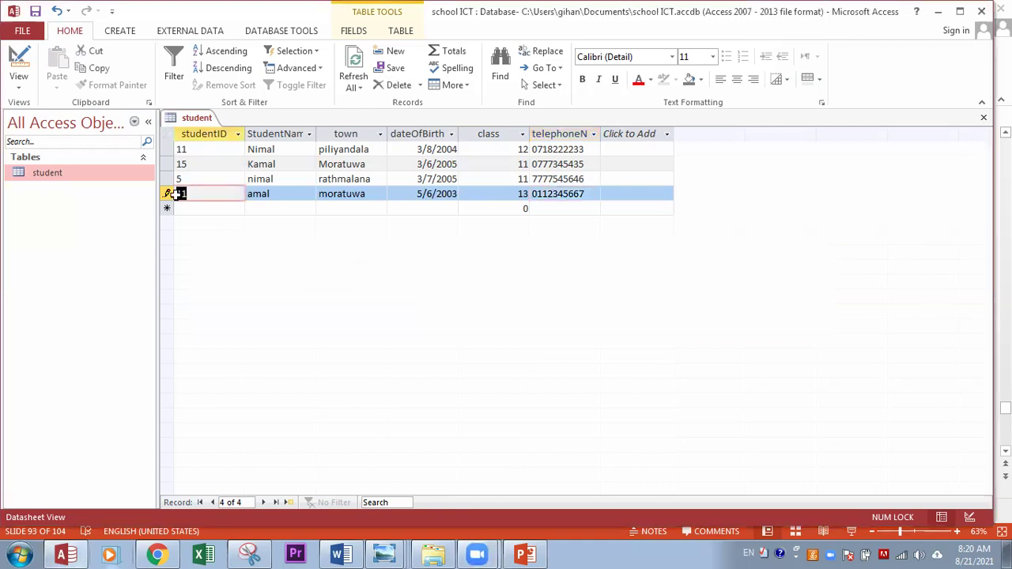
{"action": "type", "text": "12"}
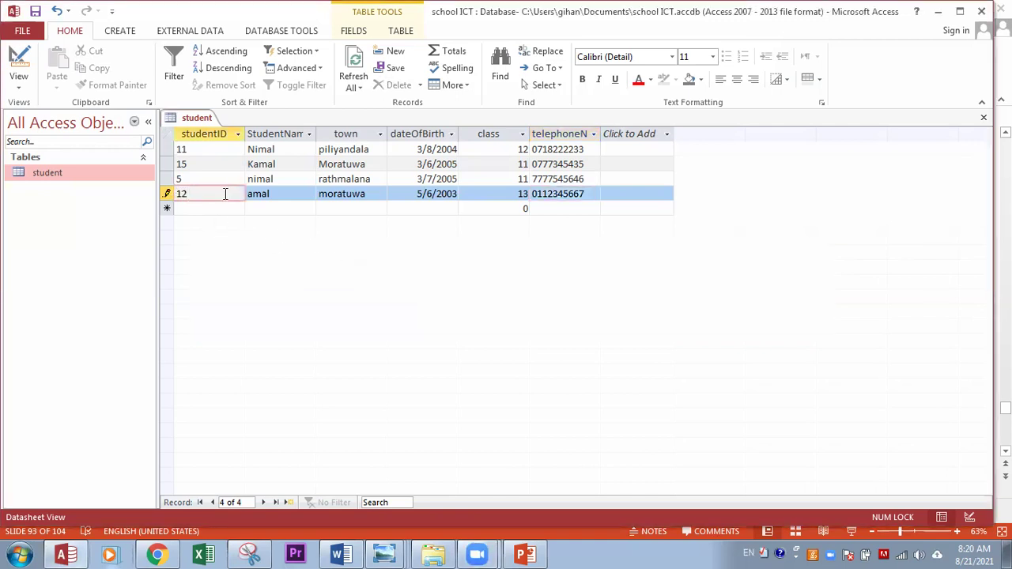
{"action": "left_click", "coordinate": [199, 210]}
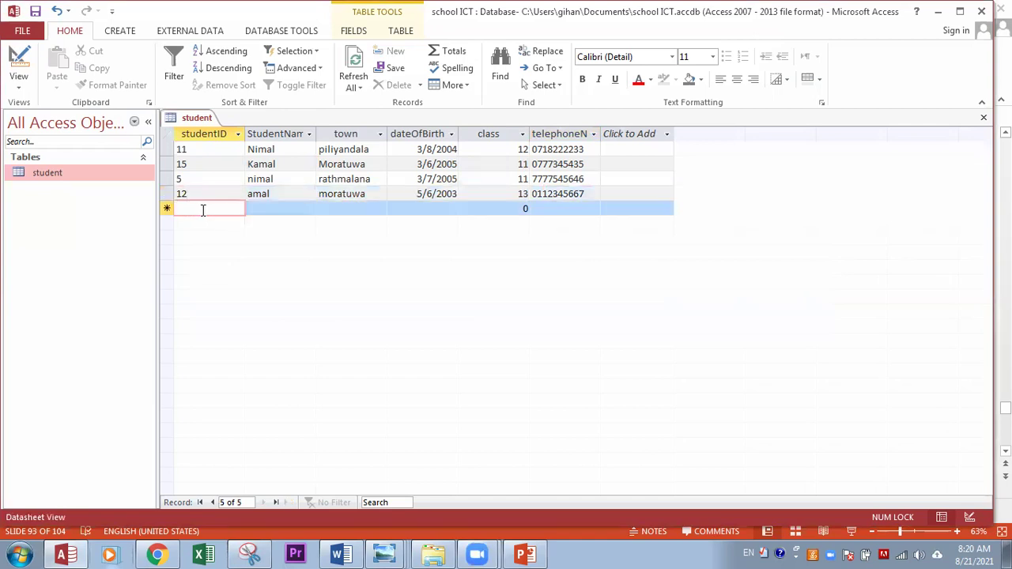
{"action": "left_click", "coordinate": [266, 206]}
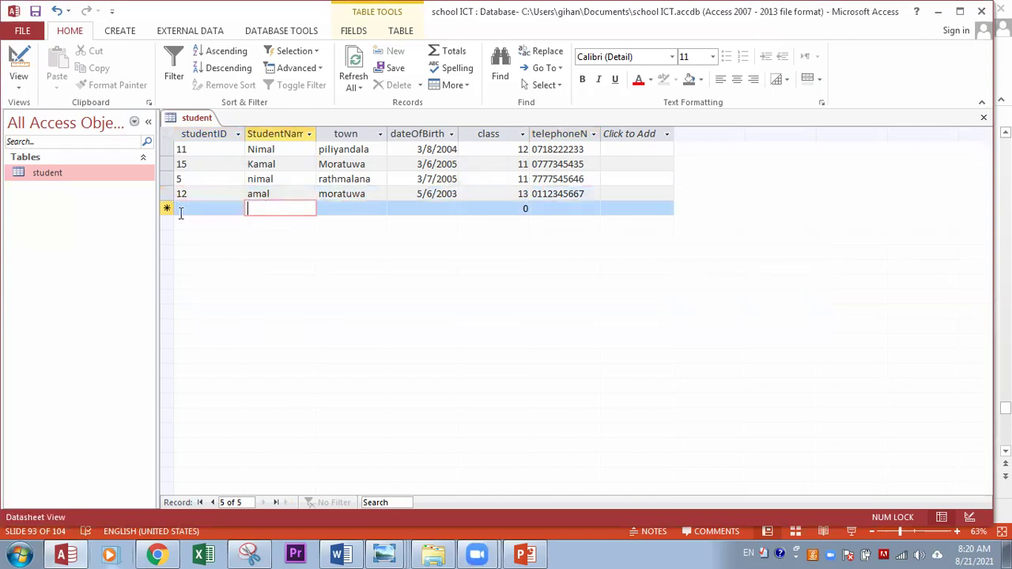